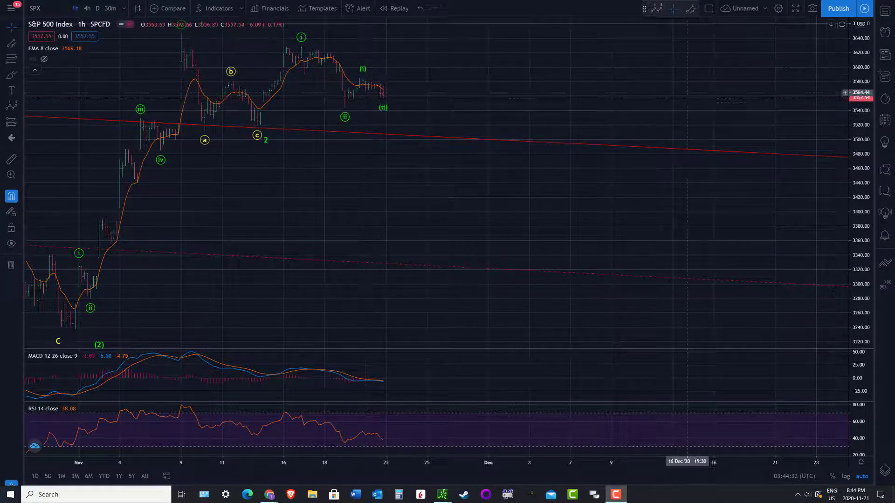
Step: Pan and stretch the chart to review the projected wave labels, then autoscale the price axis
left_click_drag(861, 100, 860, 122)
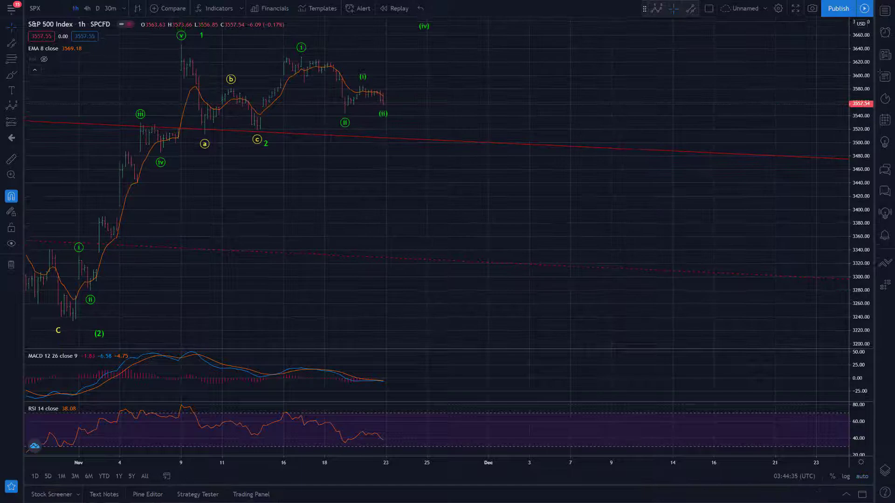
left_click_drag(718, 86, 669, 204)
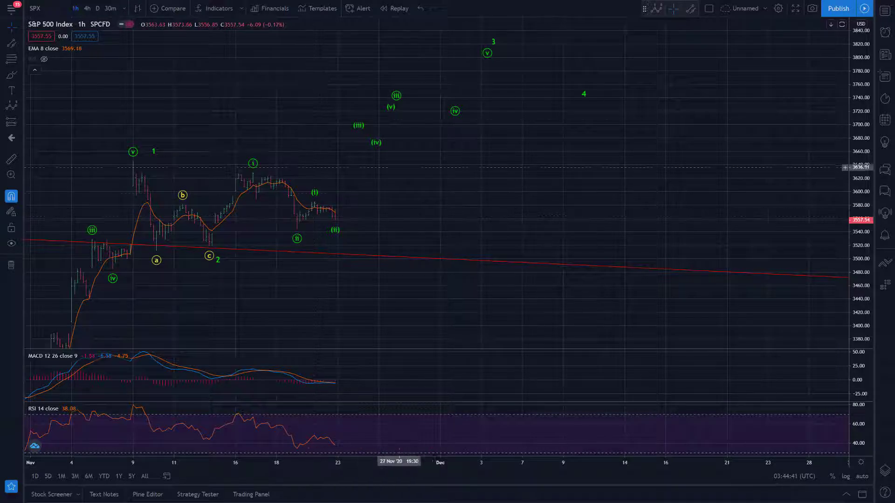
left_click_drag(549, 172, 616, 79)
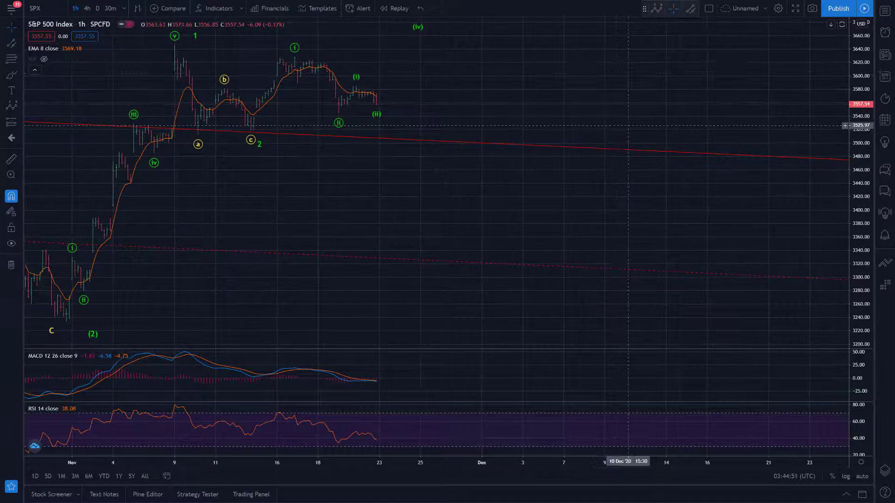
left_click_drag(703, 93, 723, 91)
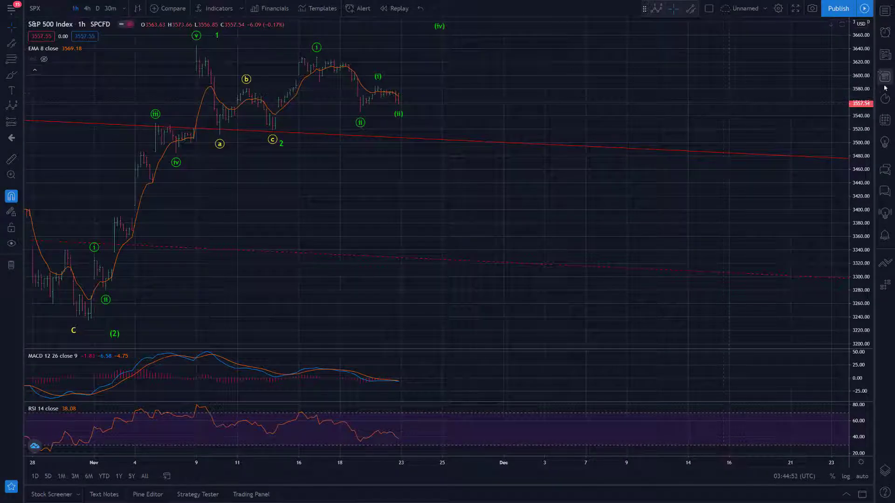
double_click(863, 91)
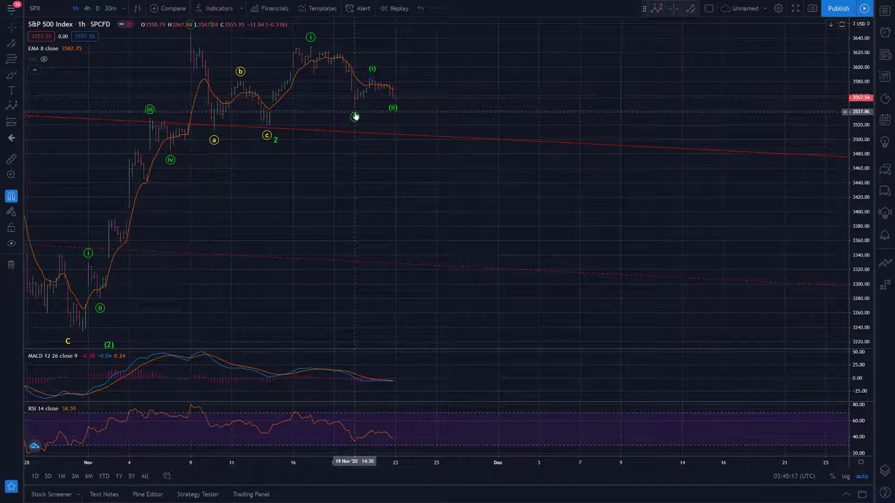
Step: Re-anchor the small wave's ii, (i) and (ii) points onto the recent low, high and latest bars
left_click_drag(357, 114, 383, 121)
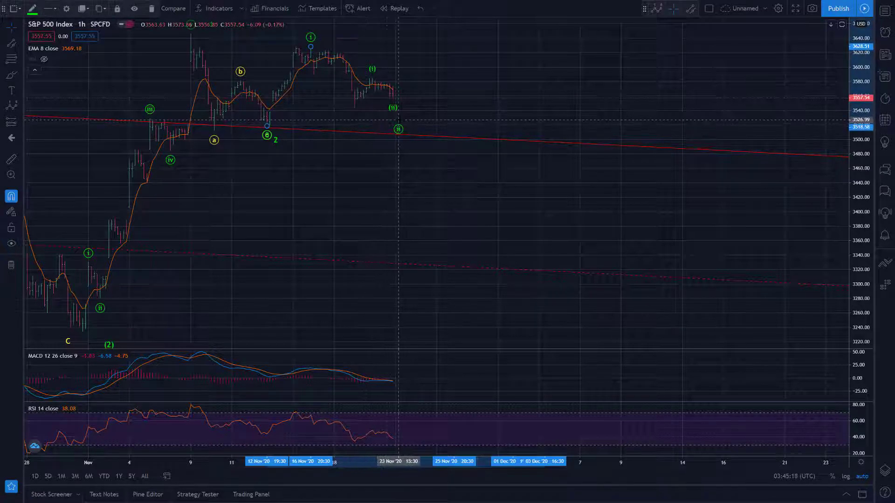
left_click_drag(372, 77, 447, 100)
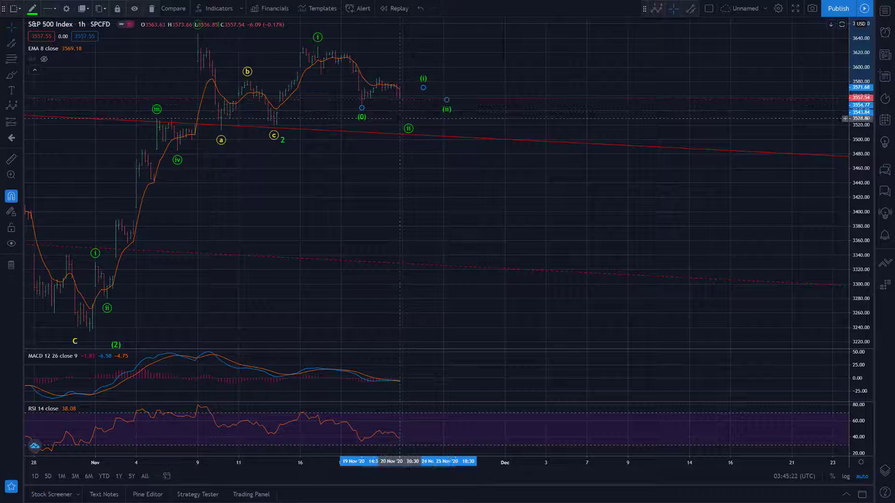
left_click(412, 122)
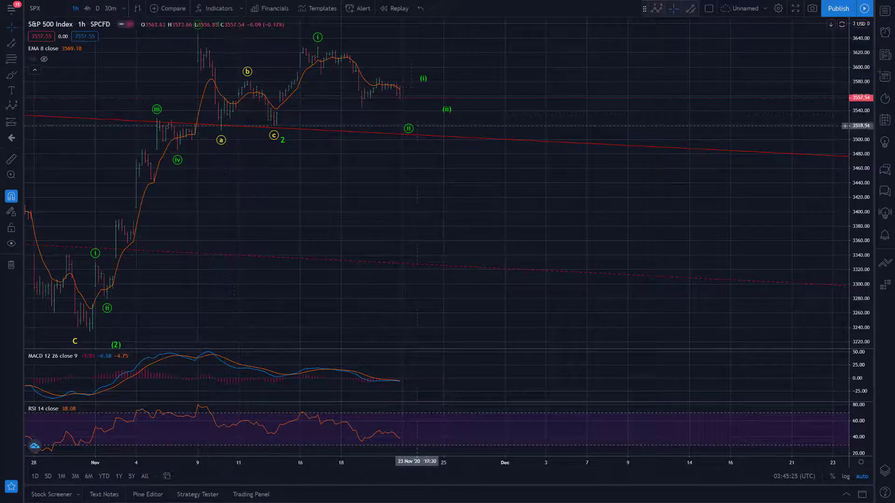
left_click(409, 126)
left_click_drag(409, 125, 362, 114)
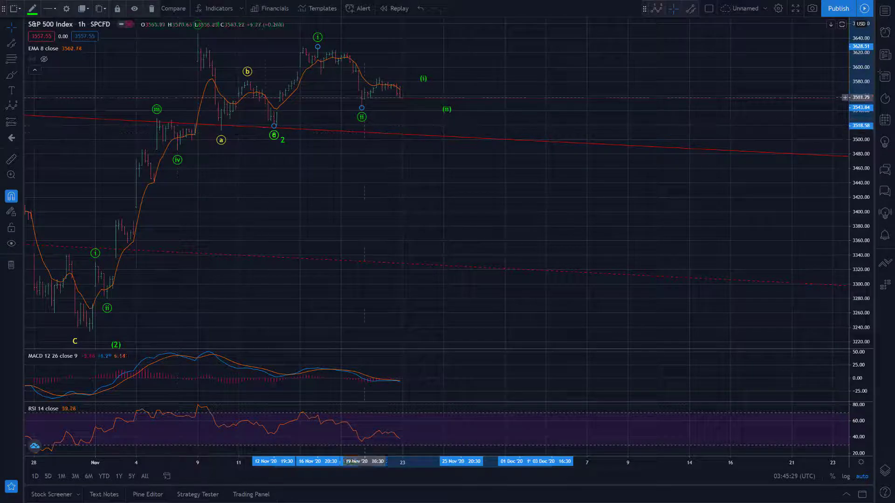
left_click_drag(424, 78, 379, 68)
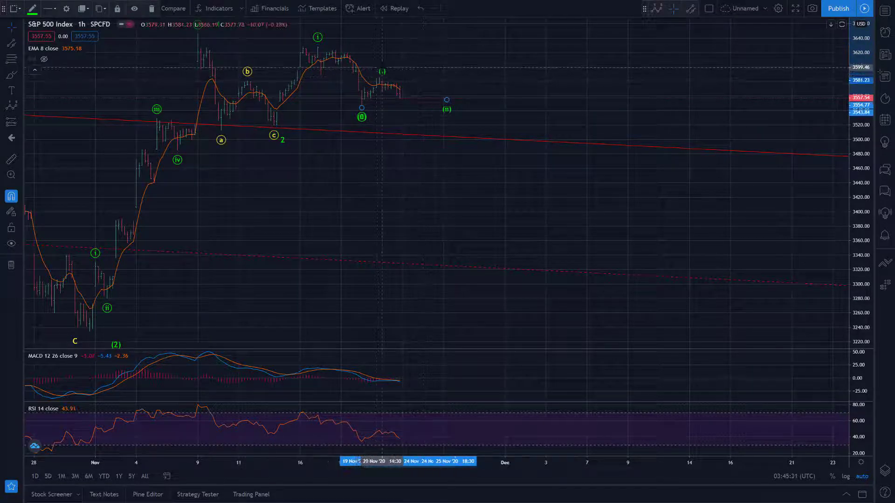
left_click(450, 109)
left_click_drag(447, 110, 400, 108)
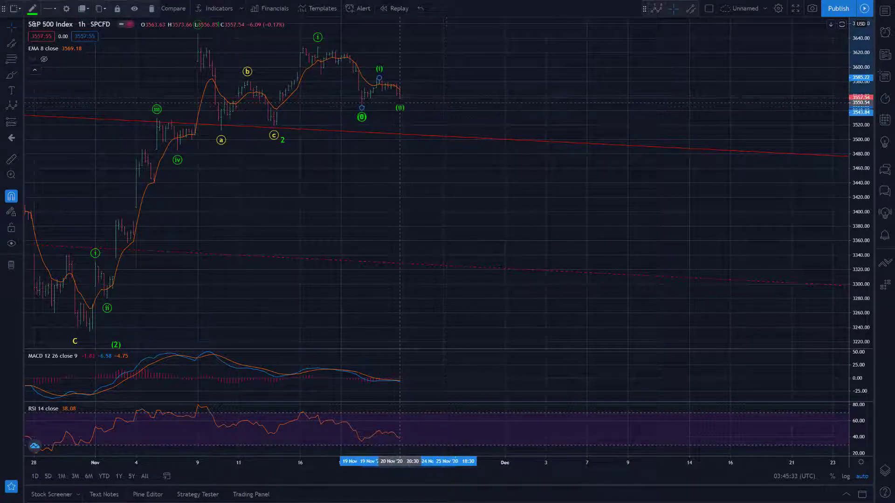
left_click(400, 99)
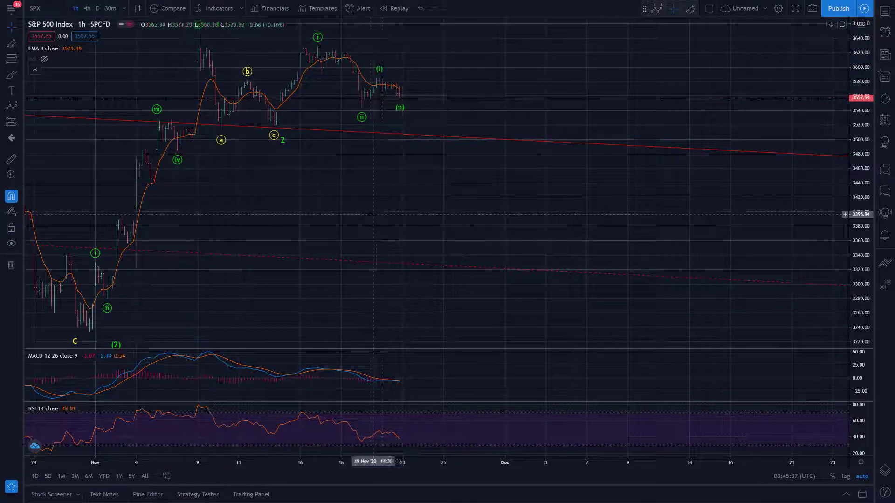
Step: Switch to the other SPX chart tab and restore full-screen view
key("F11")
left_click(122, 6)
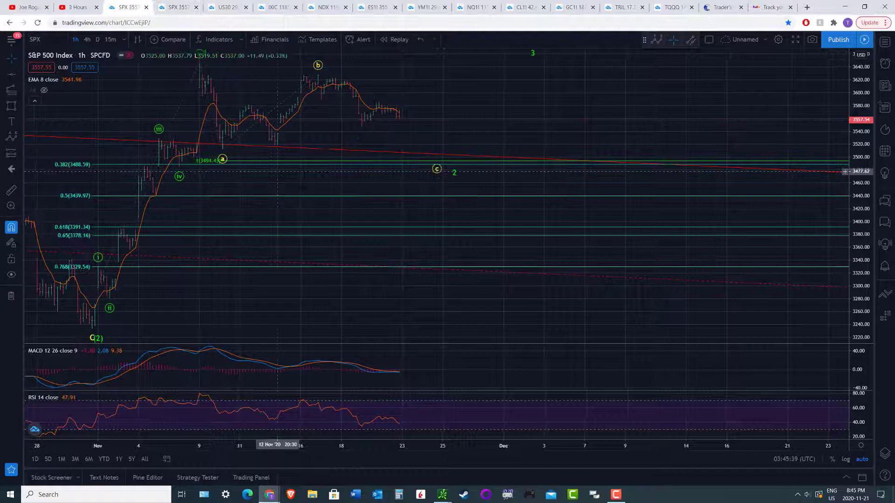
key("F11")
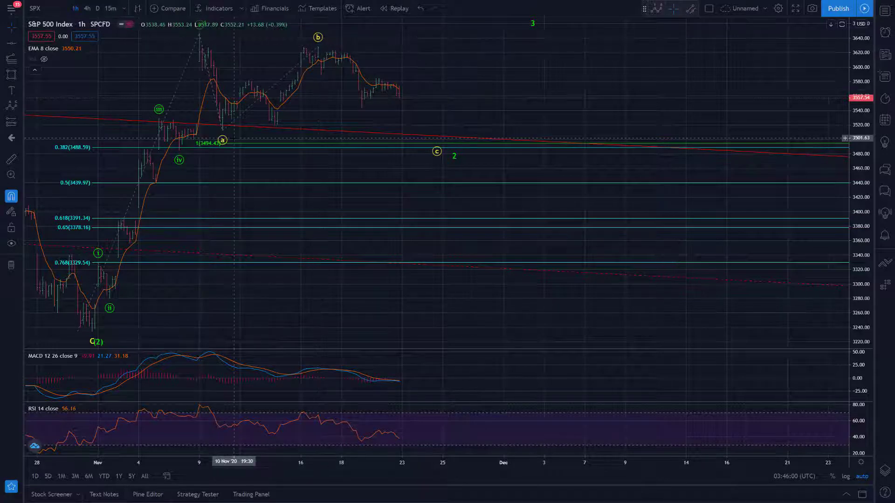
Step: Draw an Elliott correction wave from the a low up to the b high
left_click(12, 103)
left_click(85, 246)
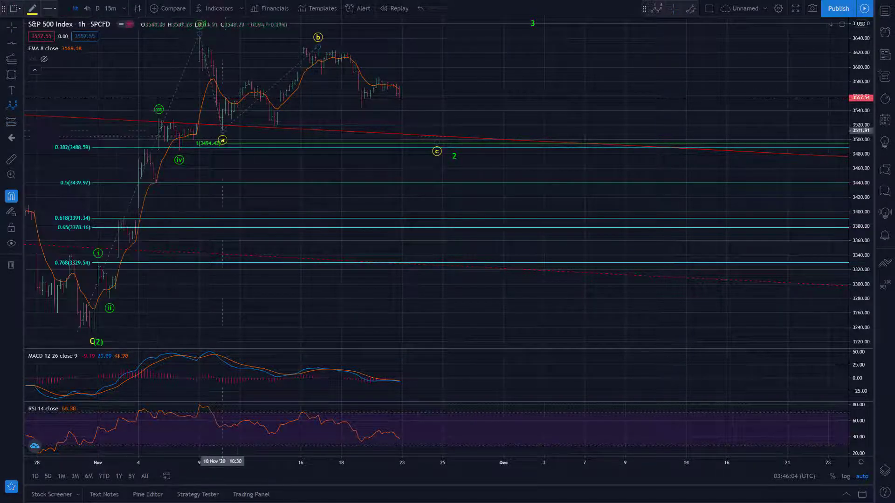
left_click(12, 104)
left_click(79, 227)
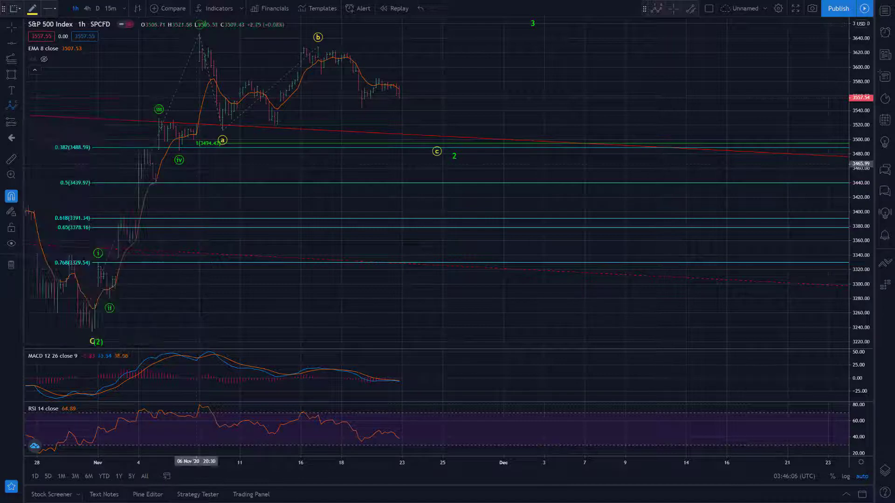
left_click(223, 131)
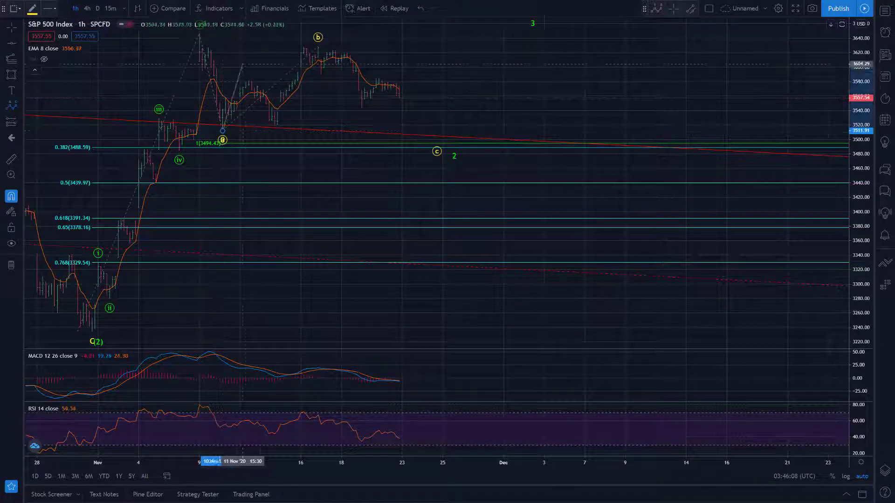
left_click(249, 82)
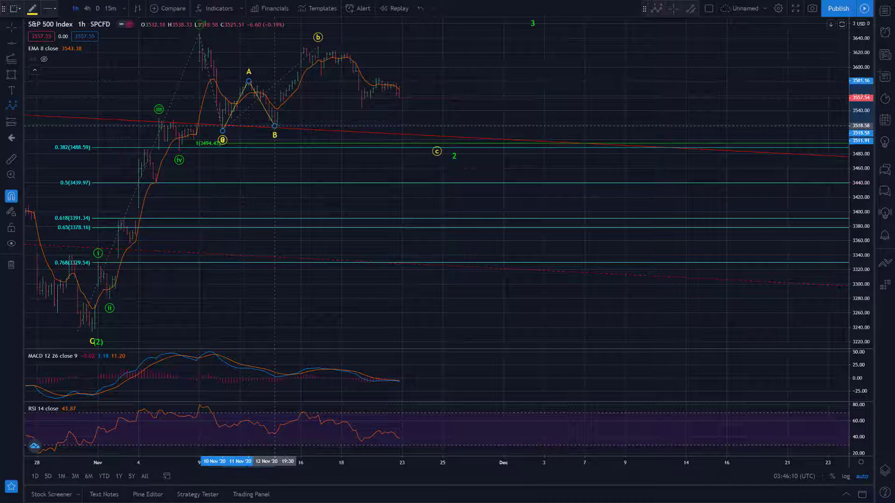
left_click(274, 126)
left_click(318, 47)
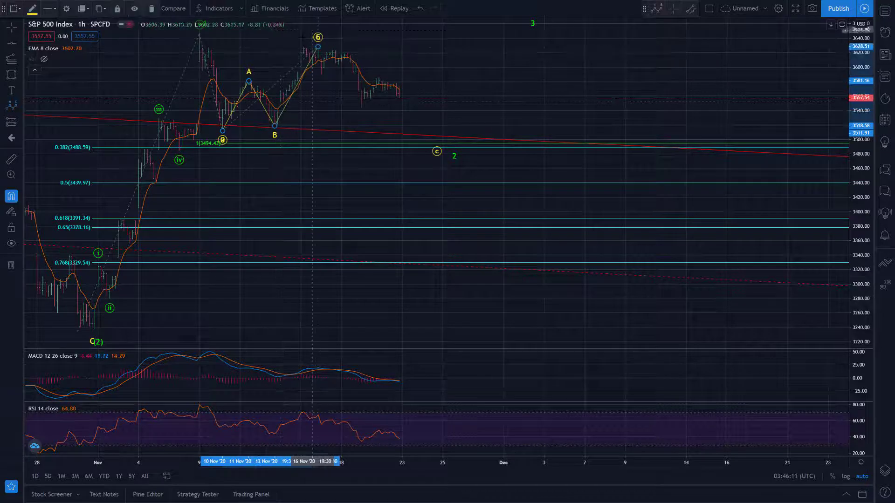
Step: Change the correction wave's degree so it shows (a)/(b)/(c) labels and confirm its settings
right_click(248, 75)
mouse_move(279, 230)
left_click(348, 358)
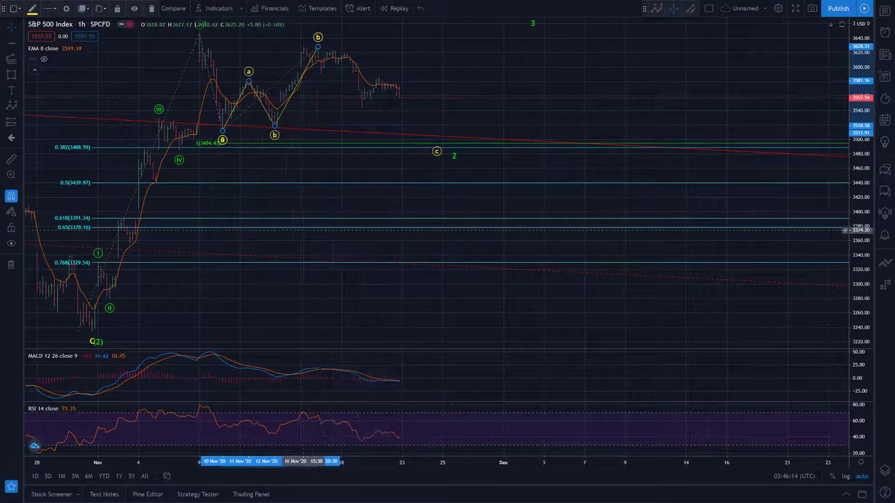
right_click(248, 75)
mouse_move(279, 225)
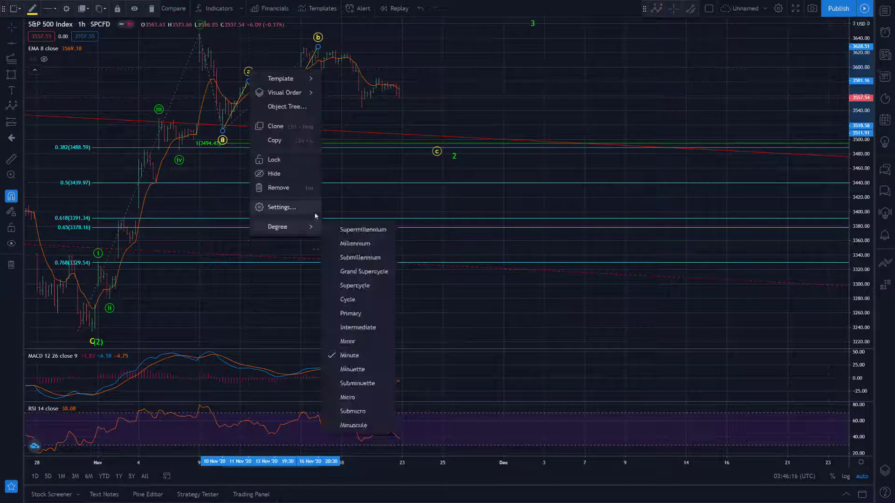
left_click(348, 370)
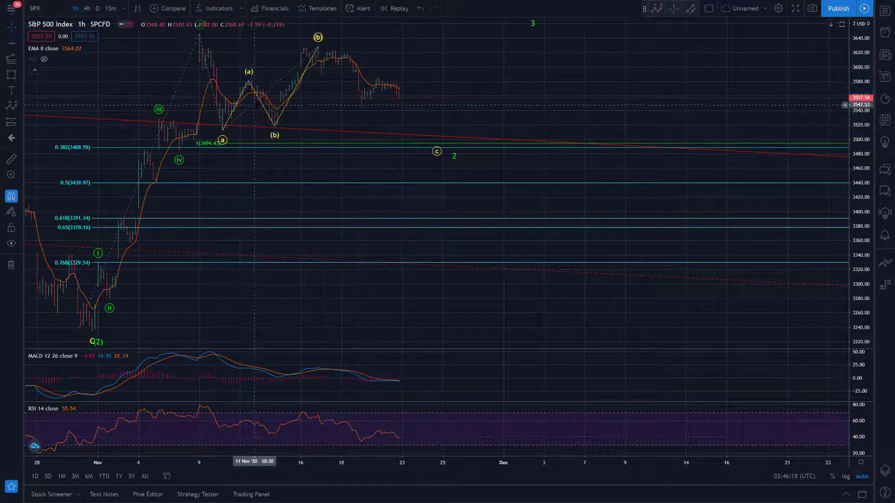
right_click(261, 110)
mouse_move(293, 115)
left_click(294, 244)
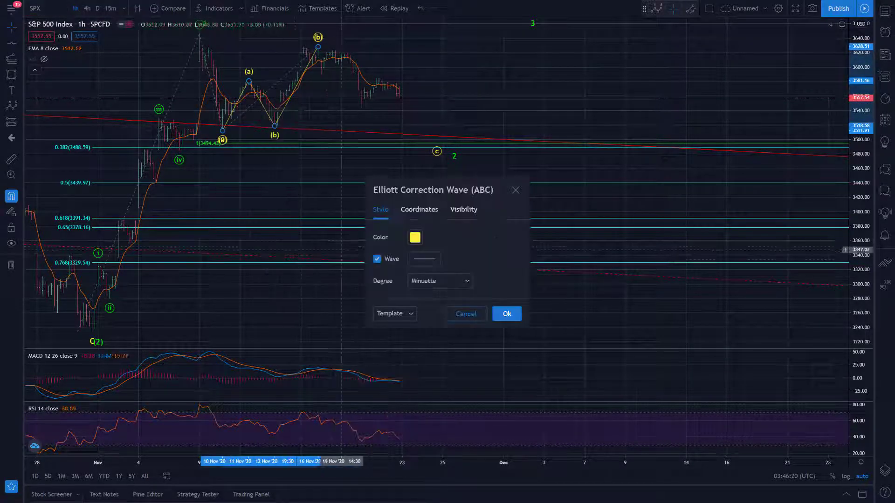
left_click(506, 313)
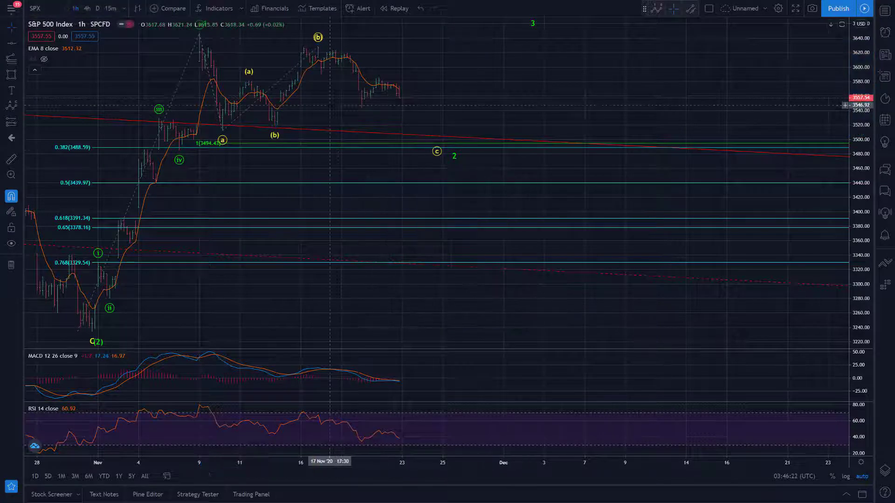
Step: Nudge the correction wave's end point higher and turn on magnet snapping
mouse_move(318, 37)
left_mouse_down()
mouse_move(327, 49)
mouse_move(338, 39)
mouse_move(324, 30)
left_mouse_up()
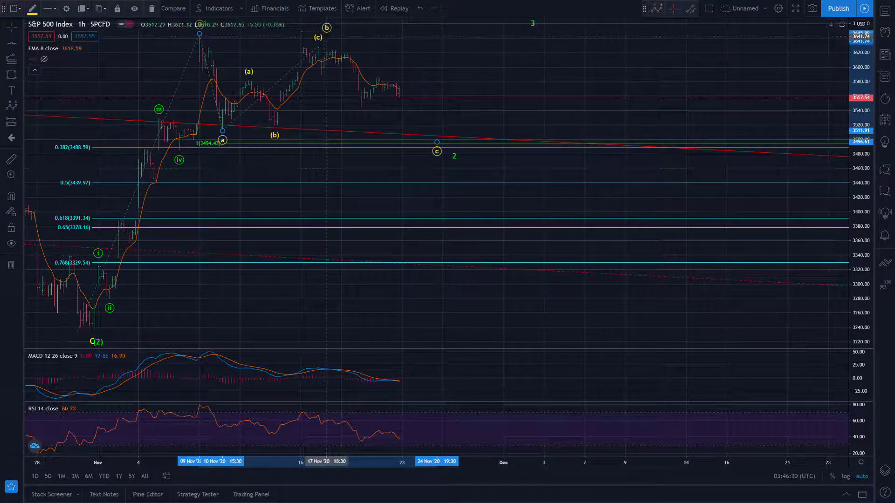
key("Escape")
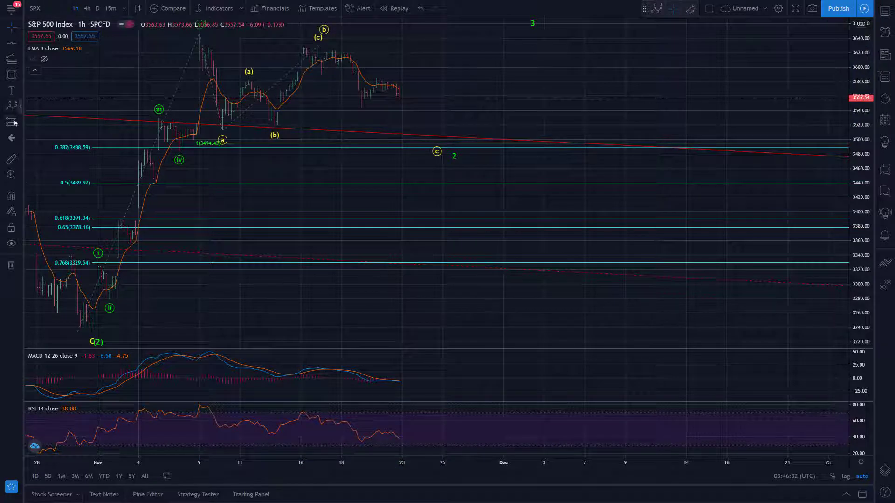
left_click(11, 197)
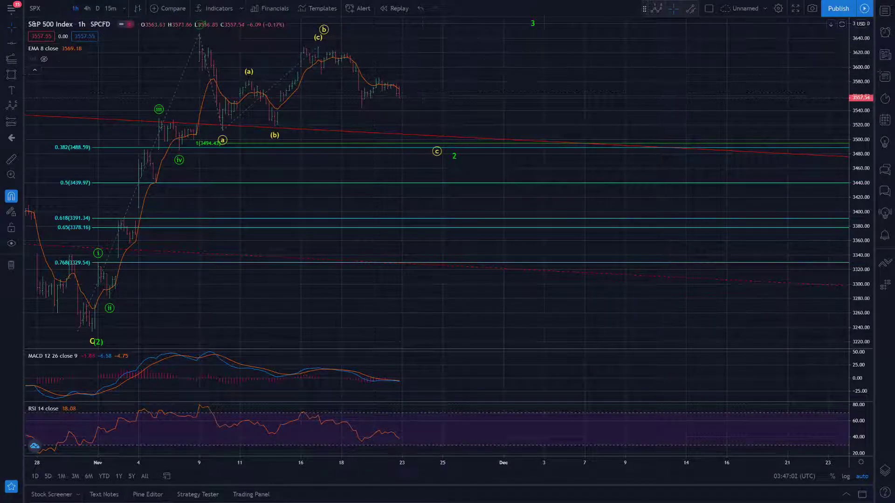
Step: Draw the green Elliott impulse wave from the b high through points (ii) to (v)
left_click(12, 111)
left_click(69, 210)
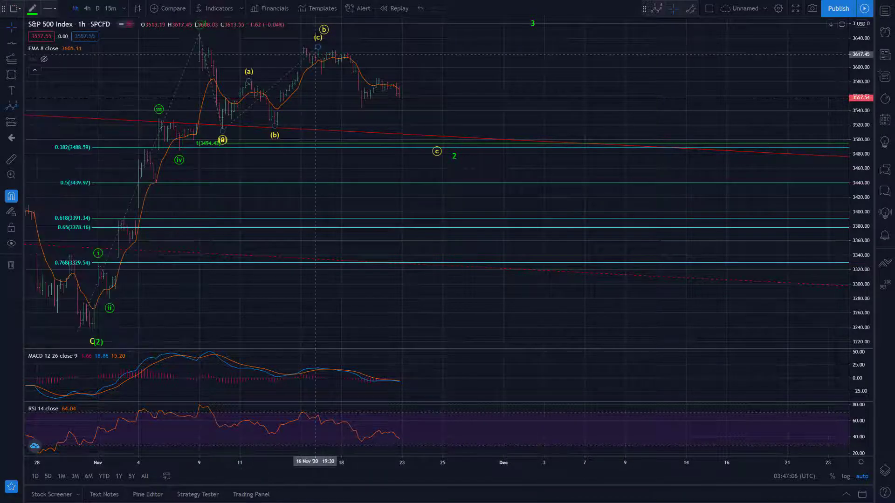
left_click(318, 46)
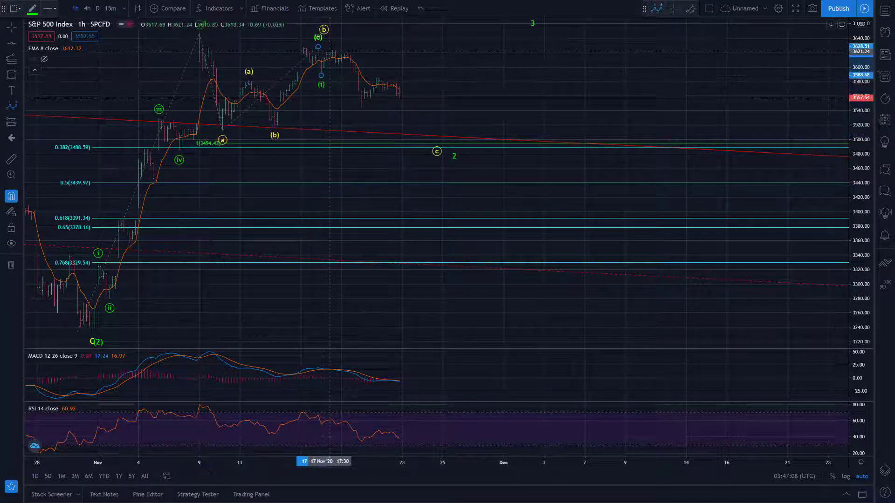
left_click(336, 50)
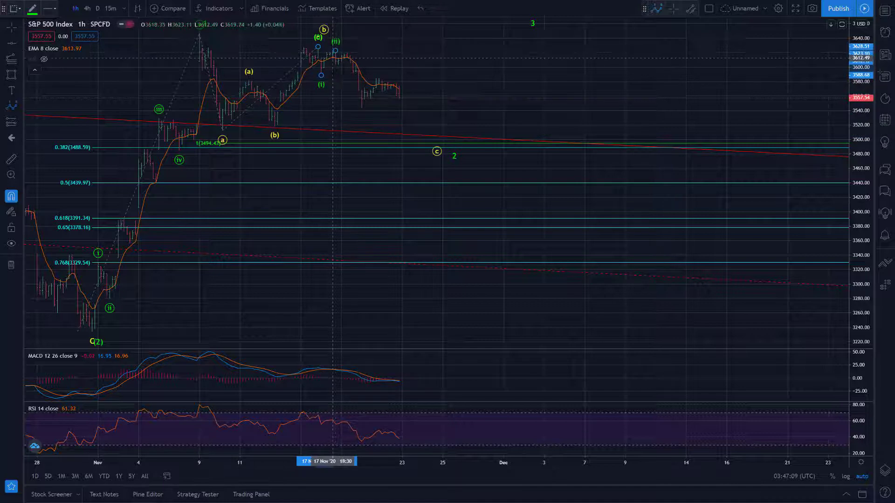
left_click(361, 107)
left_click(379, 77)
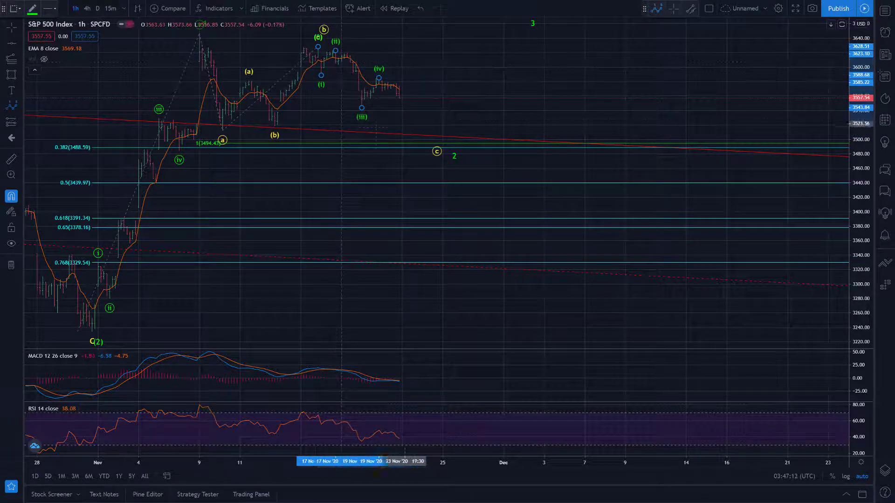
left_click(411, 128)
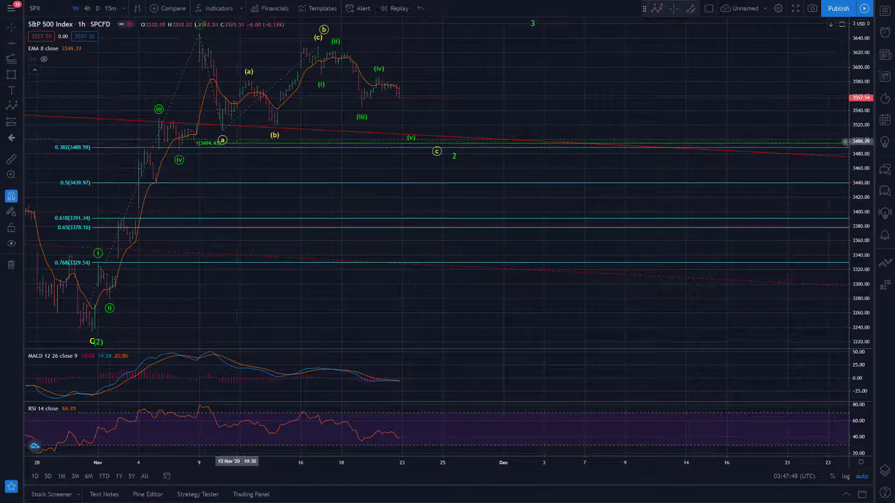
Step: Add a horizontal price line at 3501.67
left_click(18, 45)
left_click(70, 114)
left_click(166, 136)
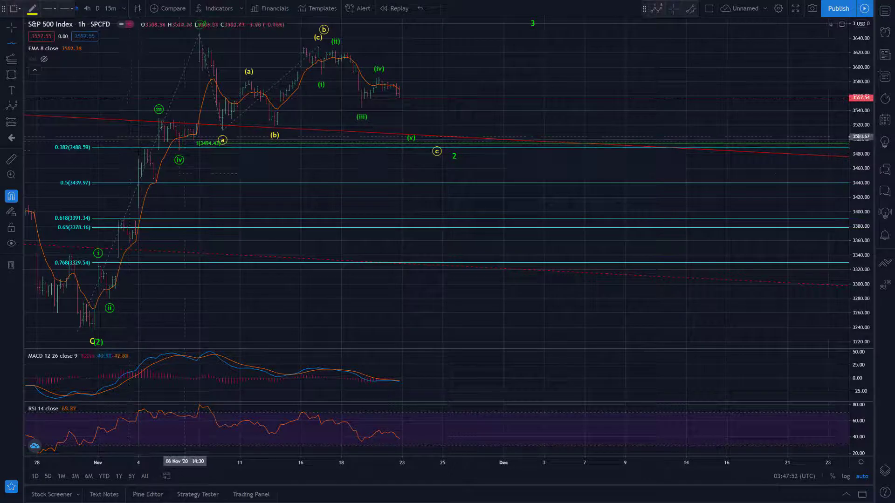
left_click(178, 159)
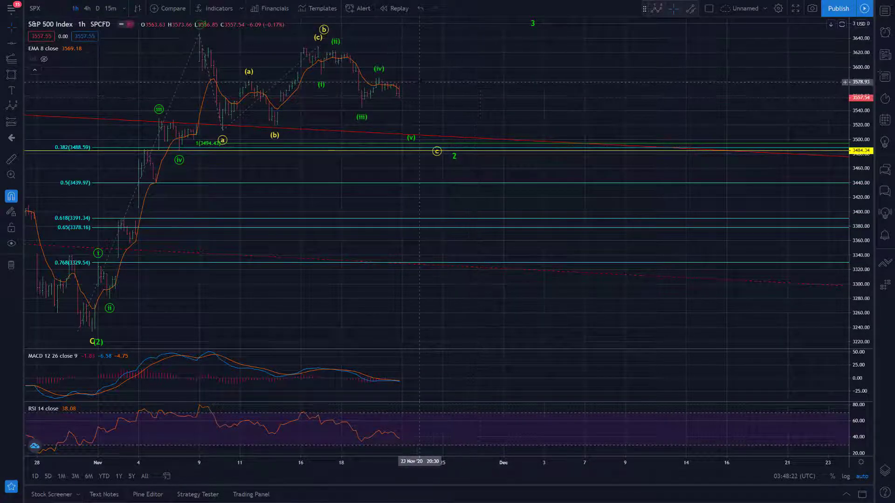
Step: Nudge the wave 2 label, then switch to the other SPX chart tab in full screen
left_click_drag(450, 159, 452, 159)
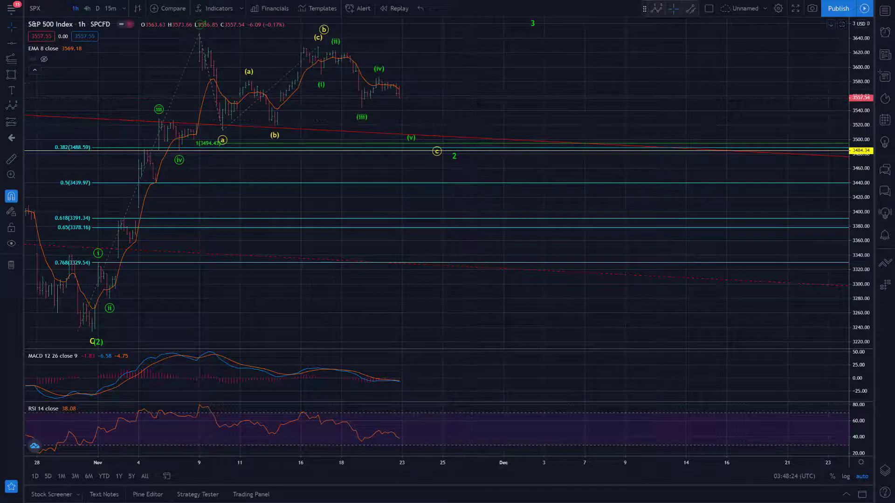
key("F11")
key("ctrl+Tab")
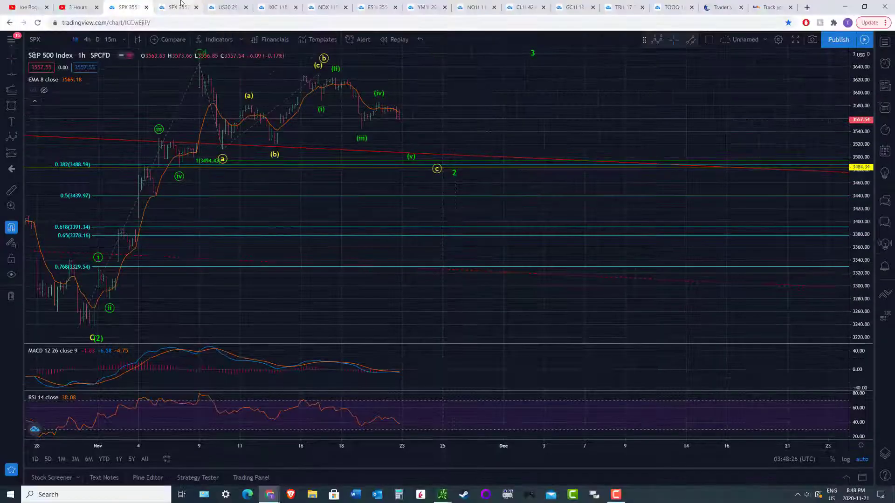
key("F11")
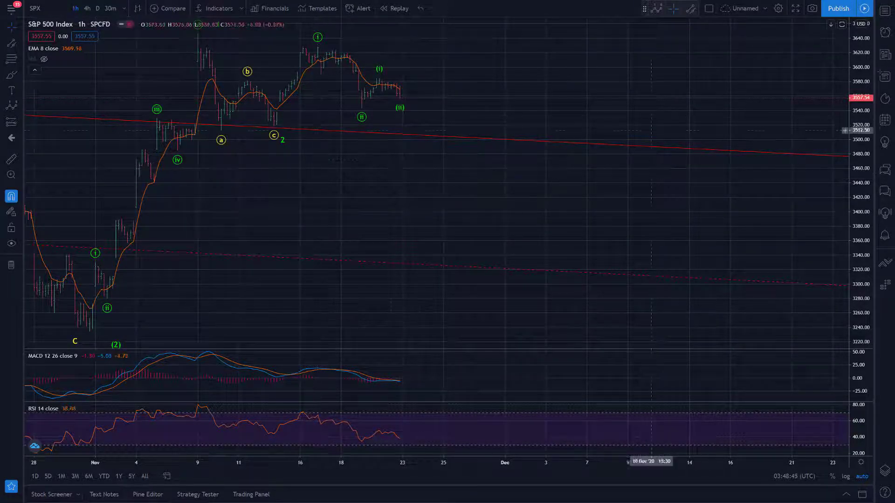
Step: On the Fibonacci SPX chart, check the yellow c label's price and pan through projected waves
key("F11")
key("ctrl+Tab")
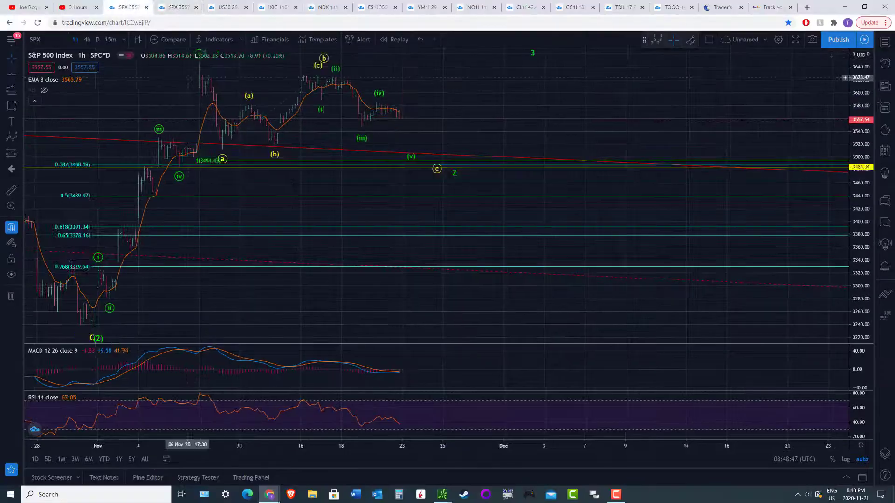
key("F11")
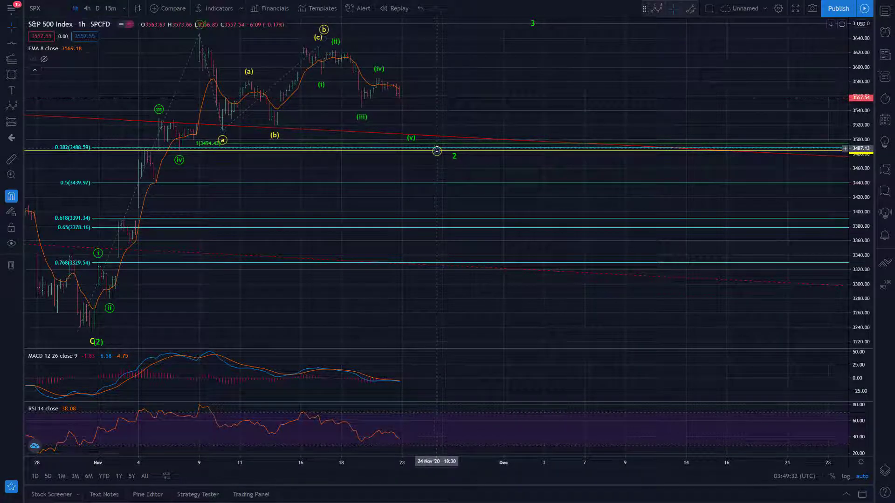
left_click(438, 151)
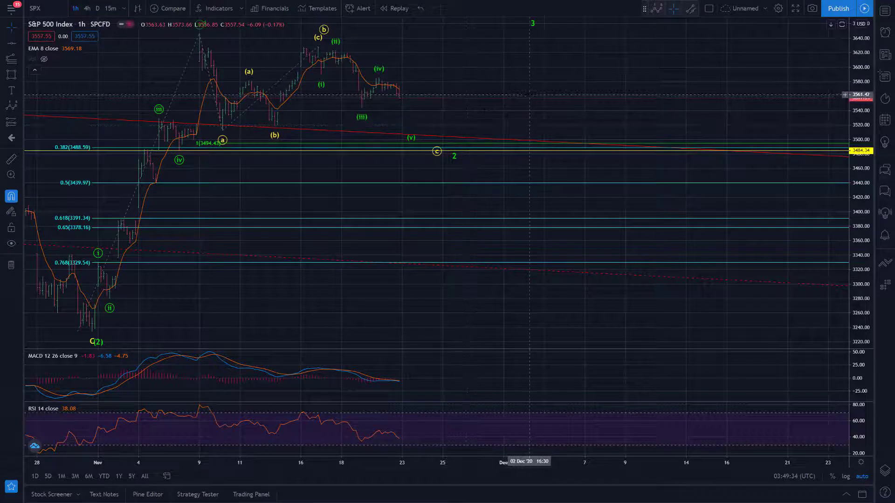
left_click_drag(865, 114, 859, 135)
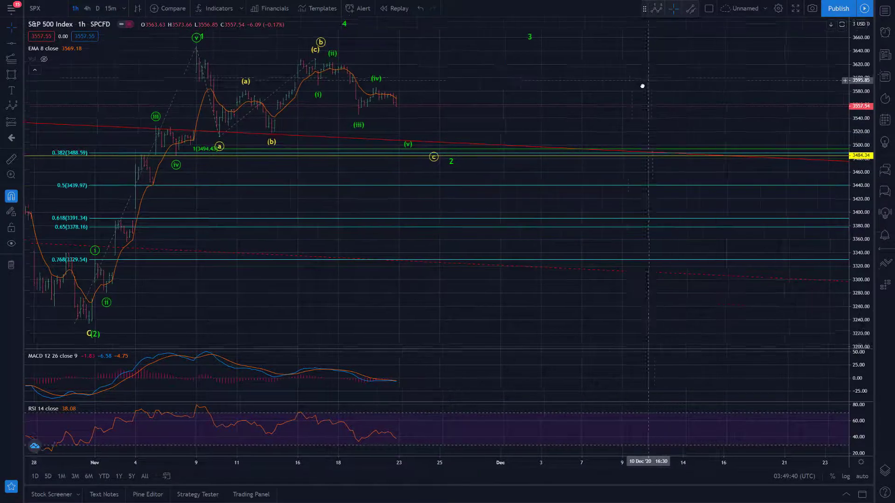
left_click_drag(642, 84, 551, 220)
left_click_drag(581, 175, 592, 78)
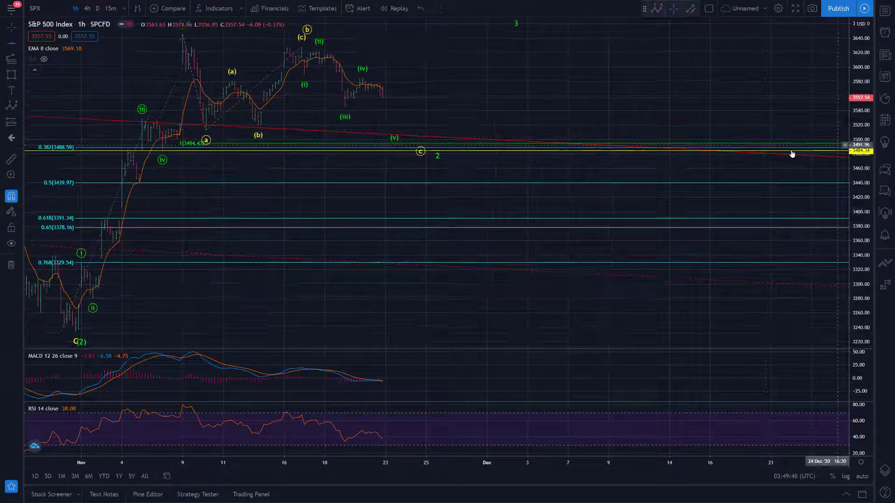
Step: On the second SPX chart, review the future wave labels and set the price scale to Auto
key("F11")
left_click(159, 4)
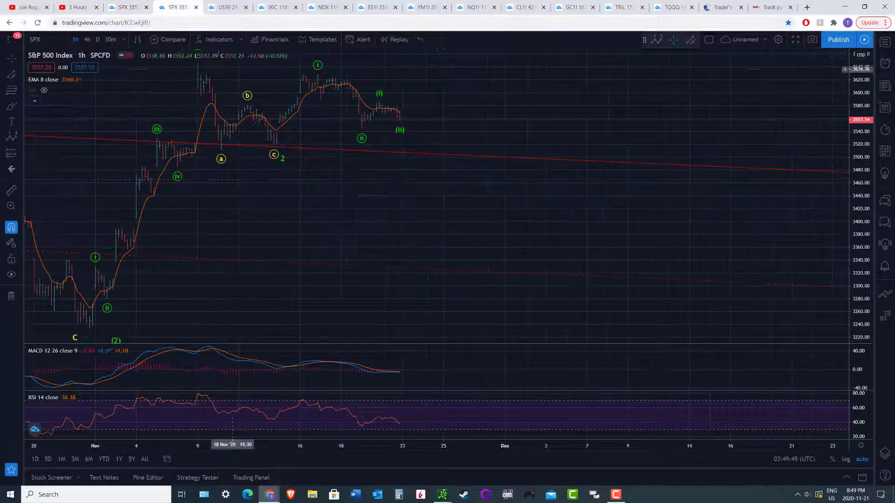
key("F11")
left_click_drag(680, 88, 526, 294)
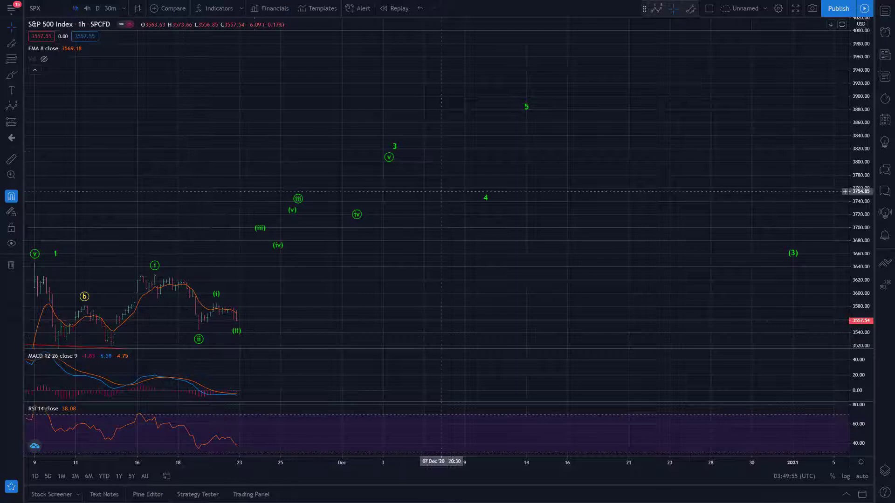
left_click_drag(324, 294, 476, 150)
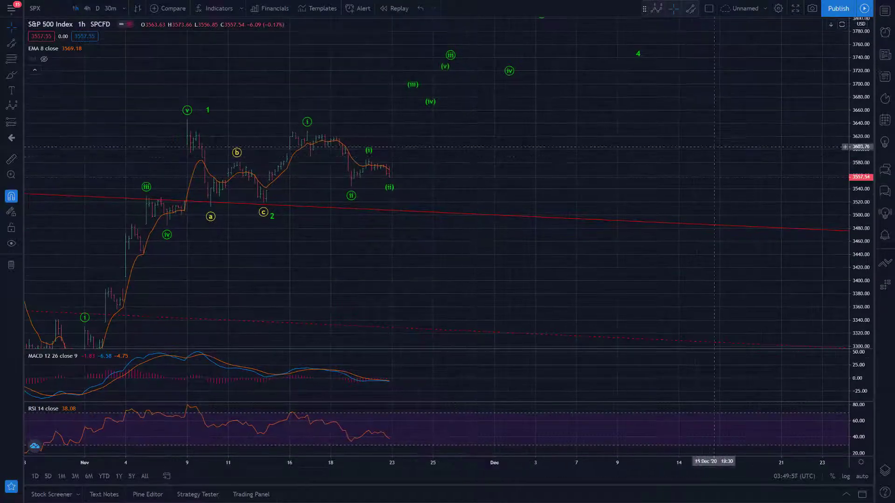
right_click(860, 153)
left_click(820, 156)
scroll(574, 219, "left", 2)
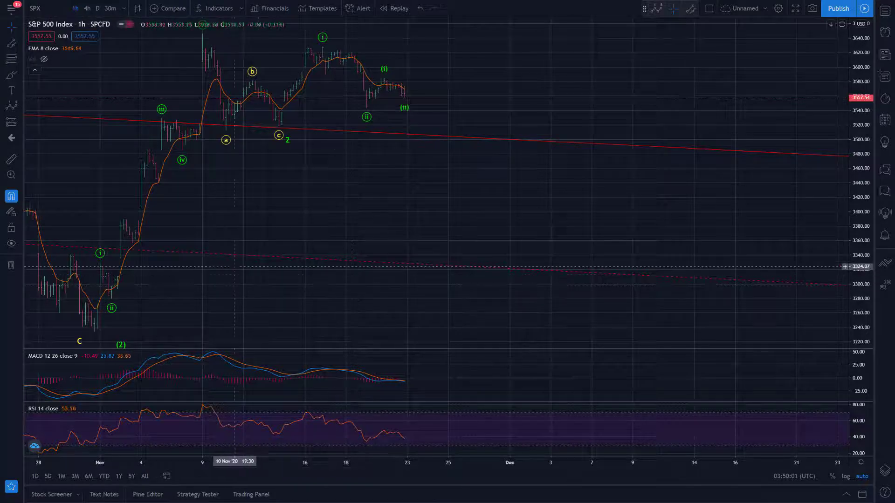
key("F11")
Step: Bring up the thinkorswim SPX daily chart window
mouse_move(443, 494)
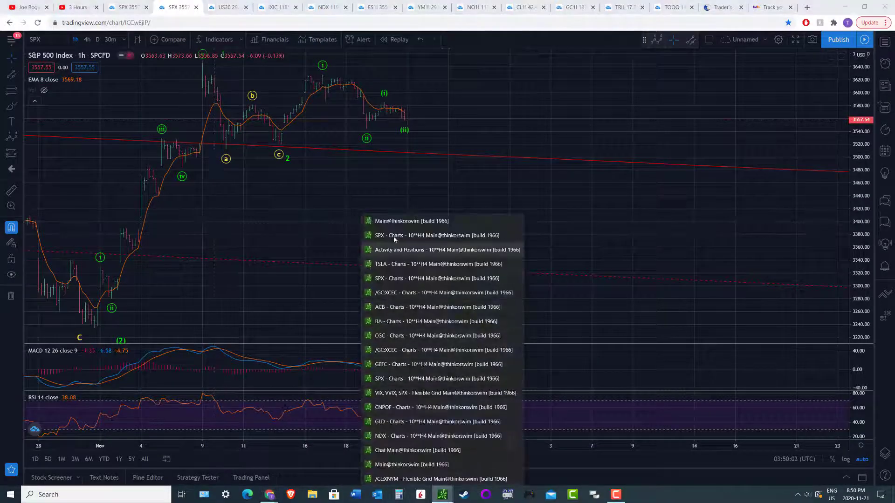
left_click(404, 219)
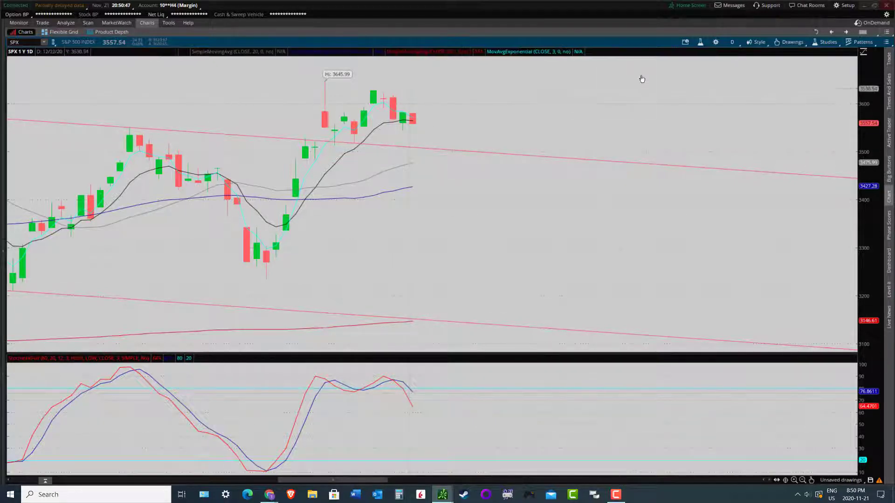
Step: Switch SPX to 3-year weekly candles and zoom into the latest weeks
left_click(733, 43)
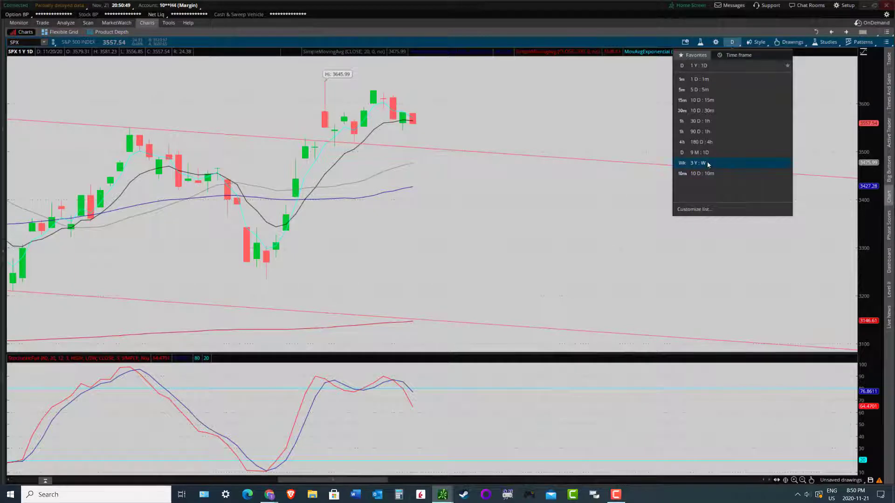
left_click(708, 163)
left_click(790, 42)
mouse_move(830, 93)
left_click(862, 92)
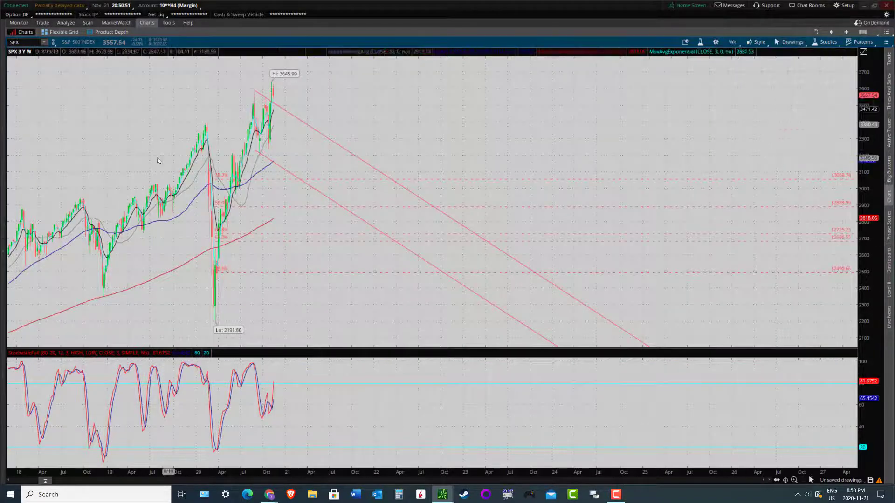
left_click_drag(158, 161, 380, 186)
left_click_drag(292, 173, 590, 173)
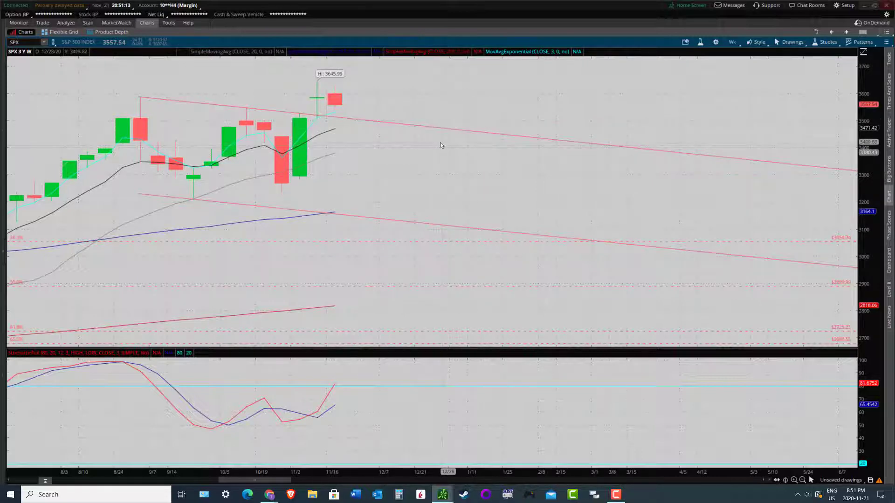
Step: View SPX on 10-day 10-minute candles, then on 1-year daily candles
left_click(790, 45)
mouse_move(820, 88)
left_click(854, 98)
left_click_drag(779, 103, 788, 108)
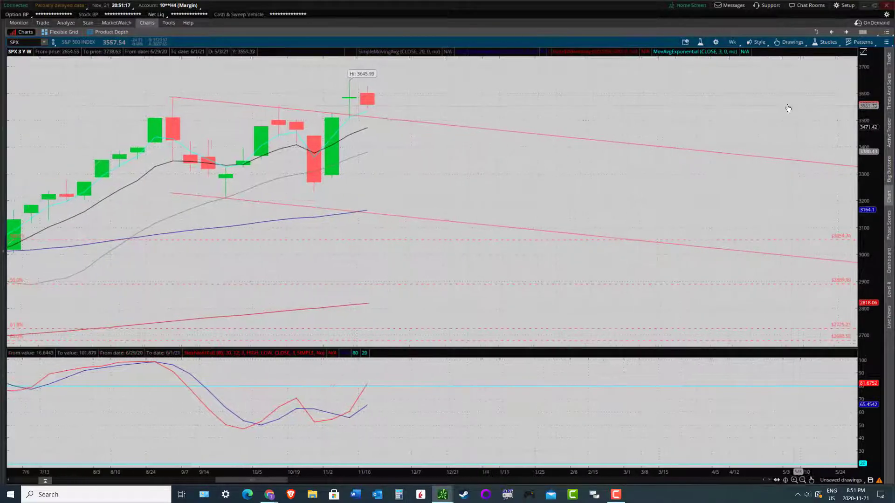
left_click(732, 42)
left_click(708, 167)
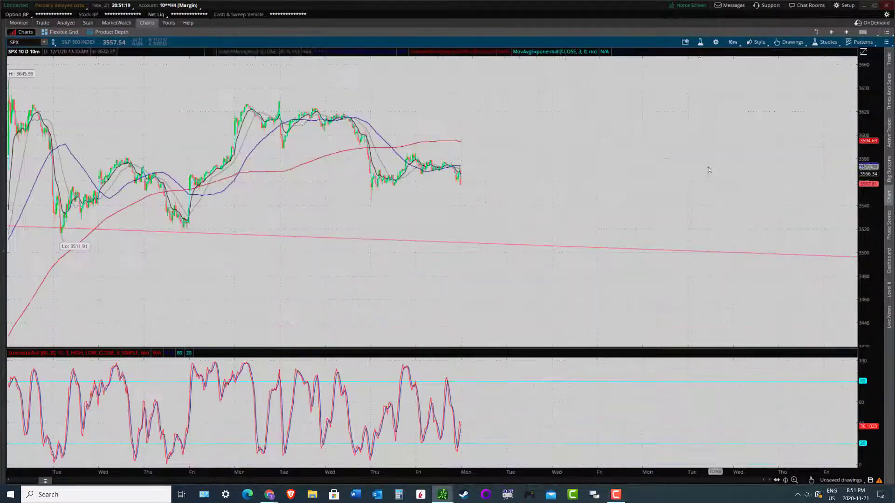
left_click(732, 42)
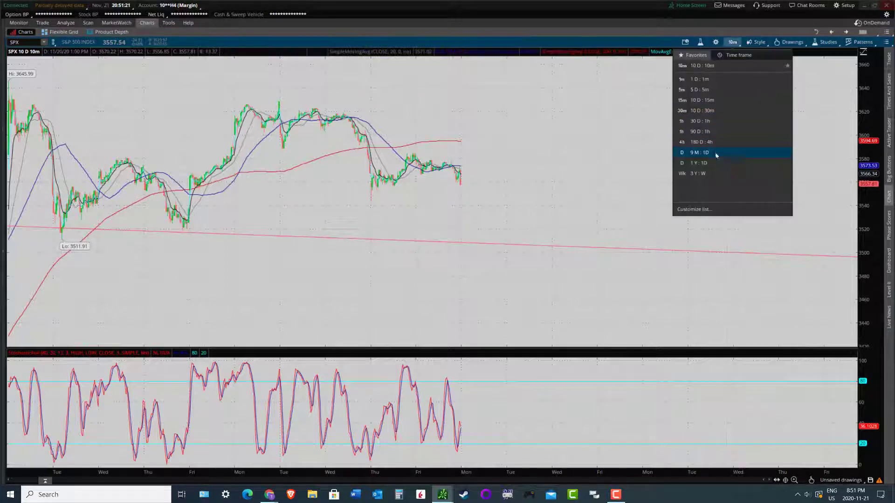
left_click(715, 162)
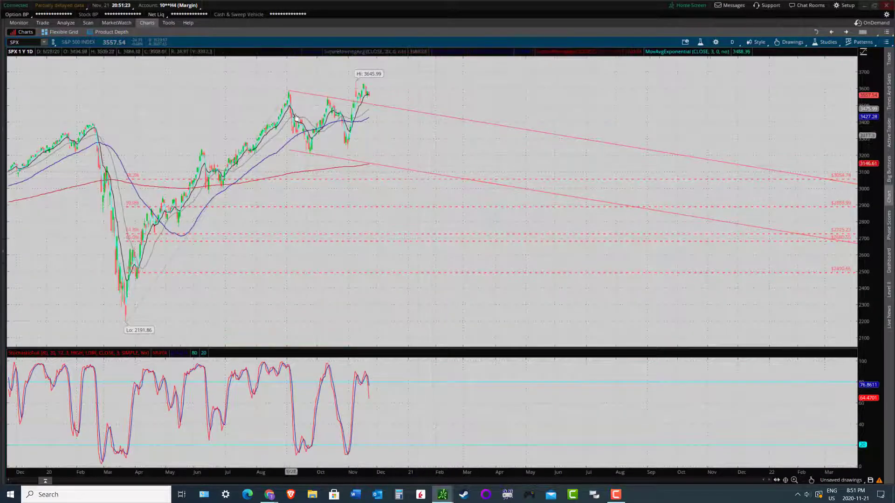
Step: Return to zoom-selection mode and restore the grid of chart cells
left_click(789, 42)
mouse_move(806, 87)
left_click(855, 89)
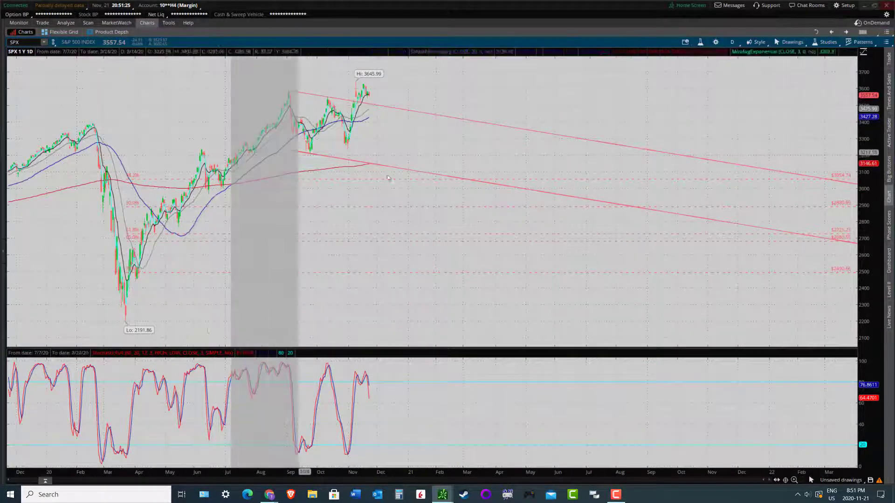
scroll(387, 178, "up", 5)
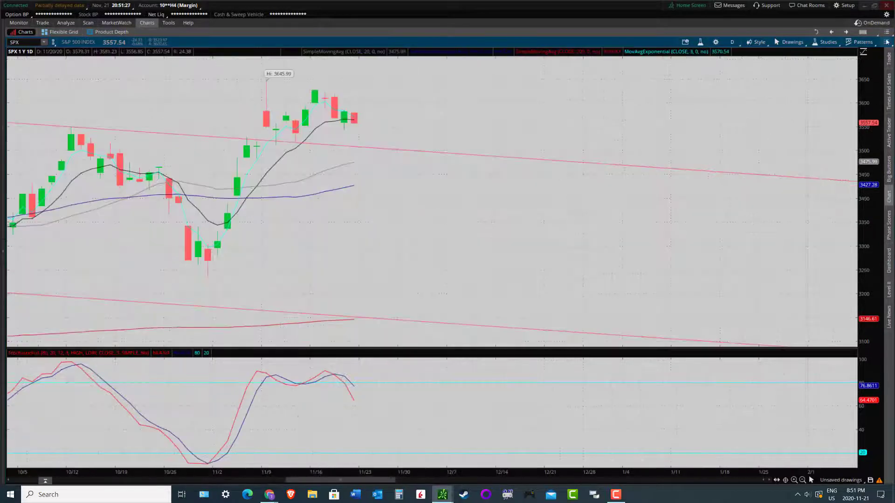
left_click(887, 41)
left_click(825, 163)
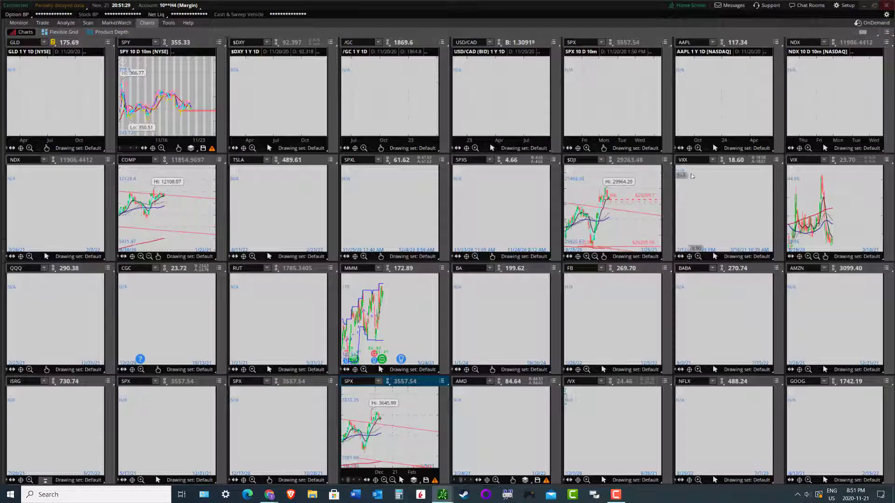
Step: Maximize the $DJI cell and switch it to 3-year weekly candles
left_click(665, 160)
left_click(636, 266)
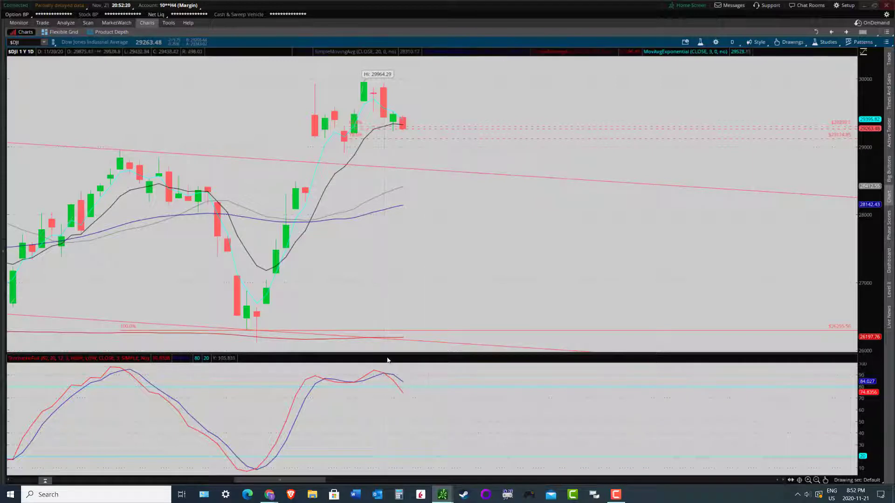
left_click(730, 42)
left_click(717, 164)
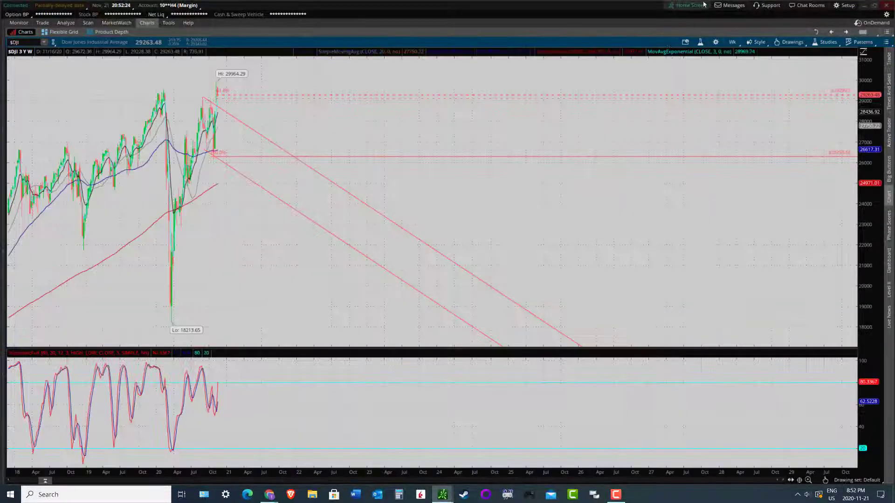
Step: Zoom the weekly Dow chart into the range from June onward, then switch to the hand tool
left_click(793, 42)
mouse_move(788, 100)
left_click(858, 102)
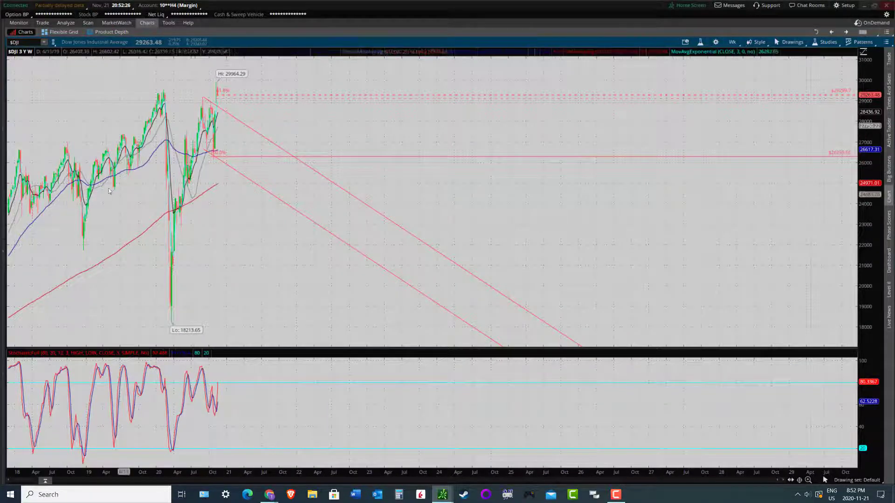
scroll(275, 152, "up", 3)
left_click_drag(275, 151, 529, 194)
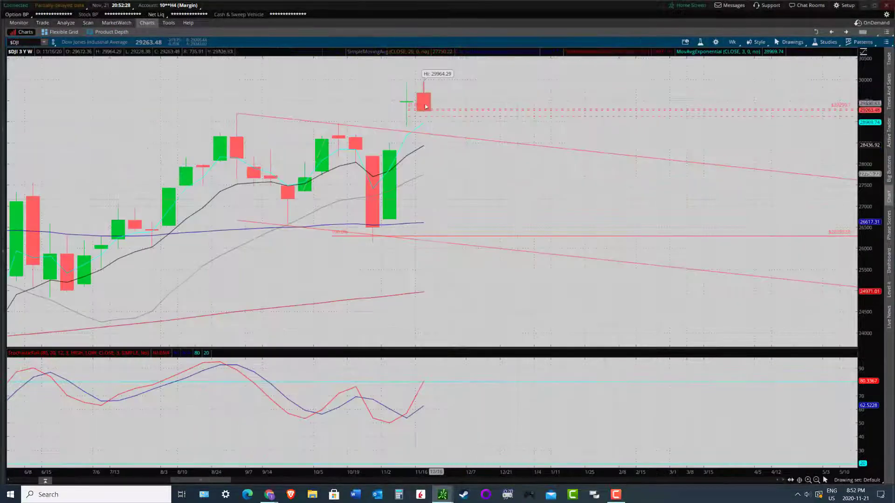
left_click(793, 42)
mouse_move(792, 100)
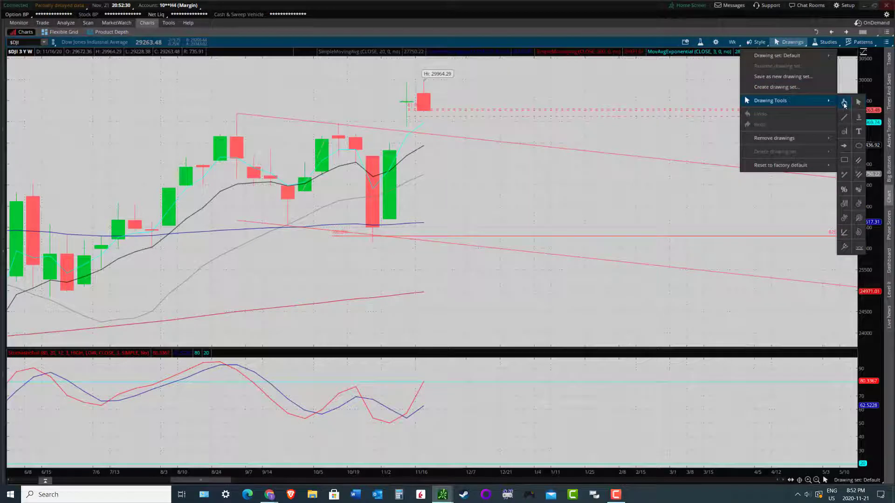
left_click(844, 102)
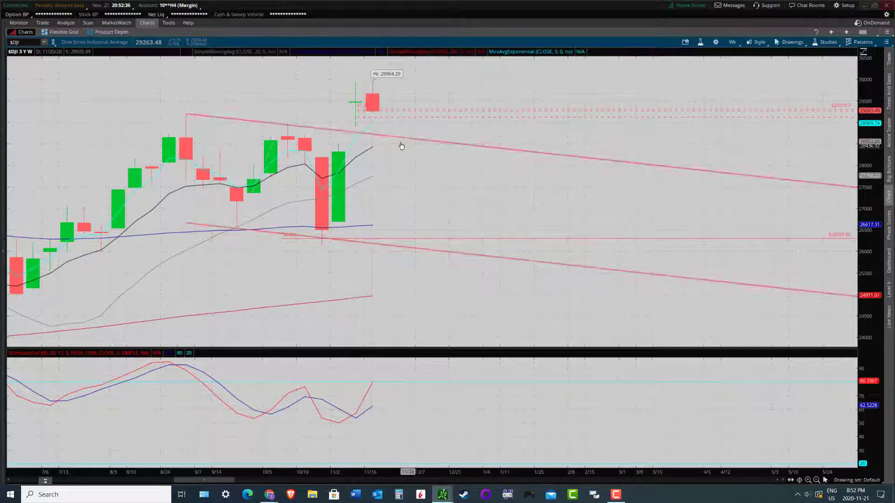
Step: Change the Dow chart to 1-year daily bars and zoom into the latest months
left_click(734, 42)
left_click(714, 163)
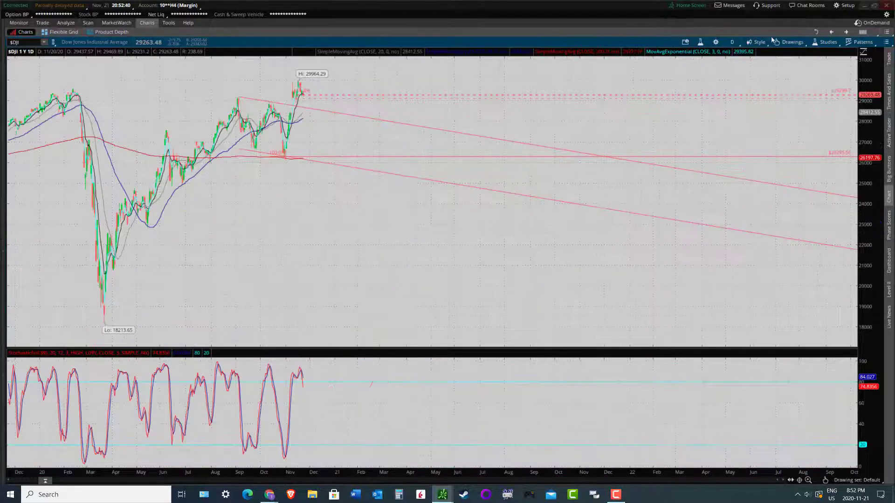
left_click(790, 42)
mouse_move(825, 101)
left_click(858, 101)
left_click_drag(218, 186, 376, 187)
left_click_drag(89, 187, 542, 186)
left_click(886, 42)
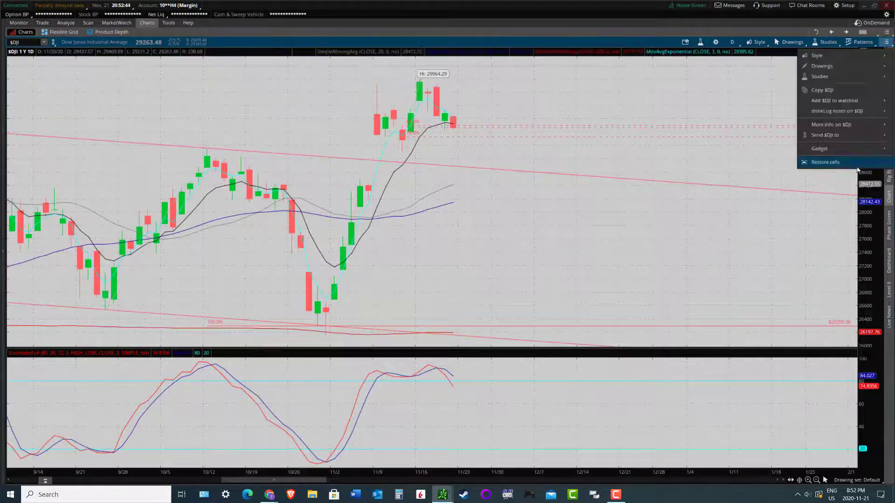
Step: Restore the chart grid, maximize the COMP cell and pan its chart slightly left
left_click(825, 162)
left_click(218, 160)
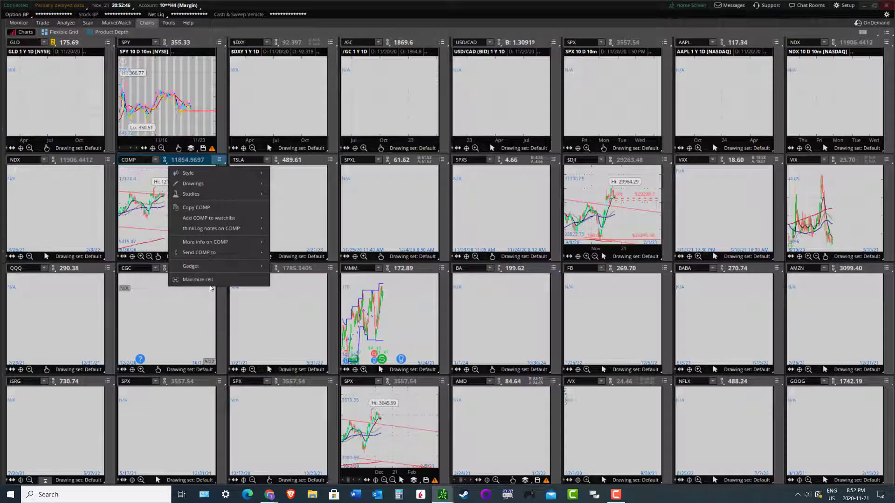
left_click(211, 280)
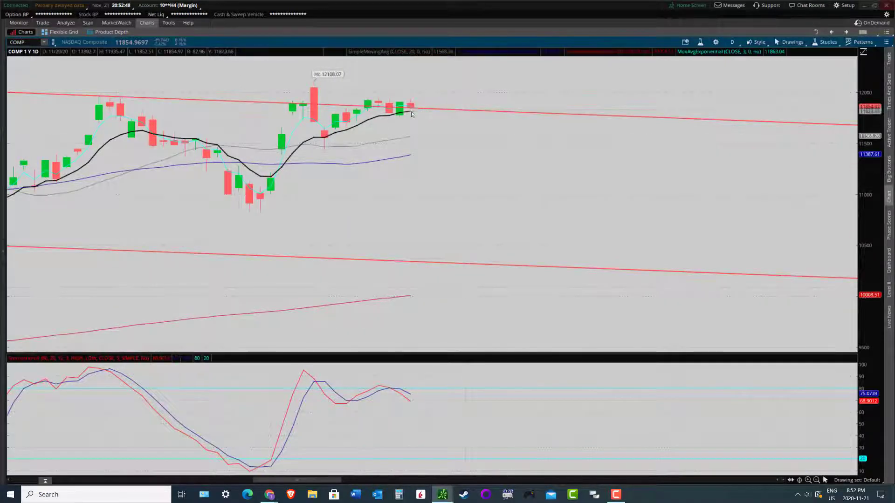
left_click_drag(424, 140, 407, 158)
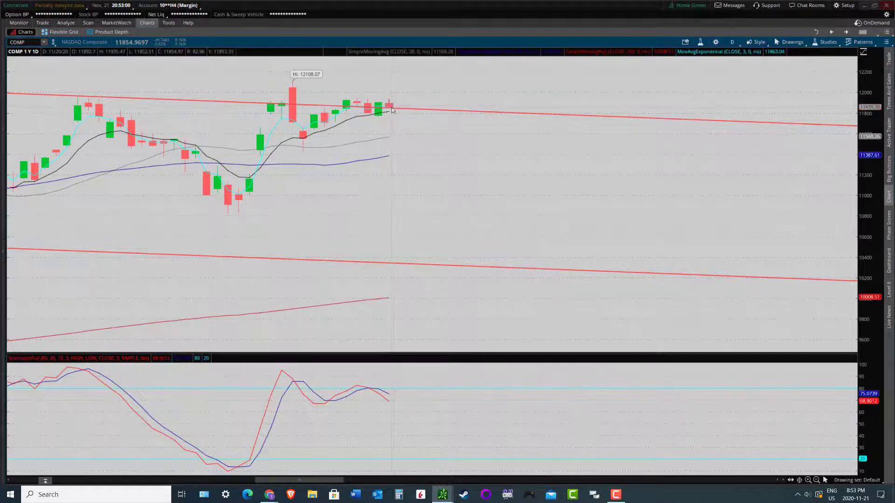
mouse_move(391, 111)
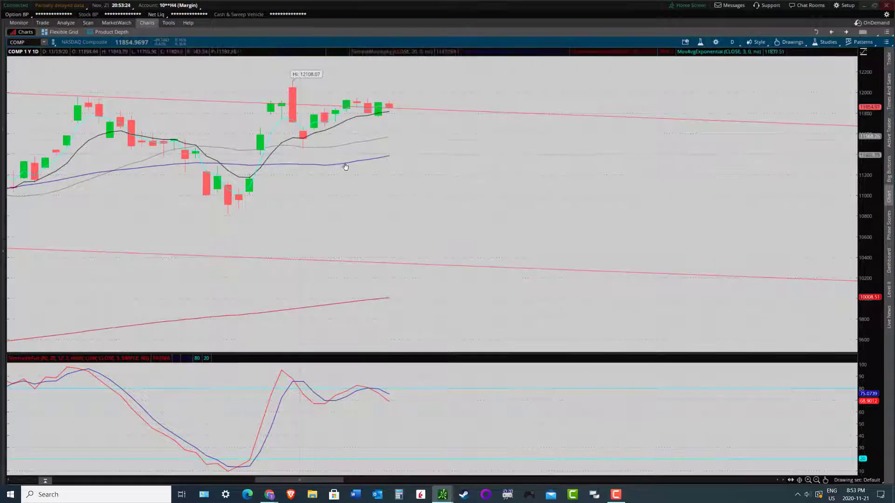
left_click(731, 42)
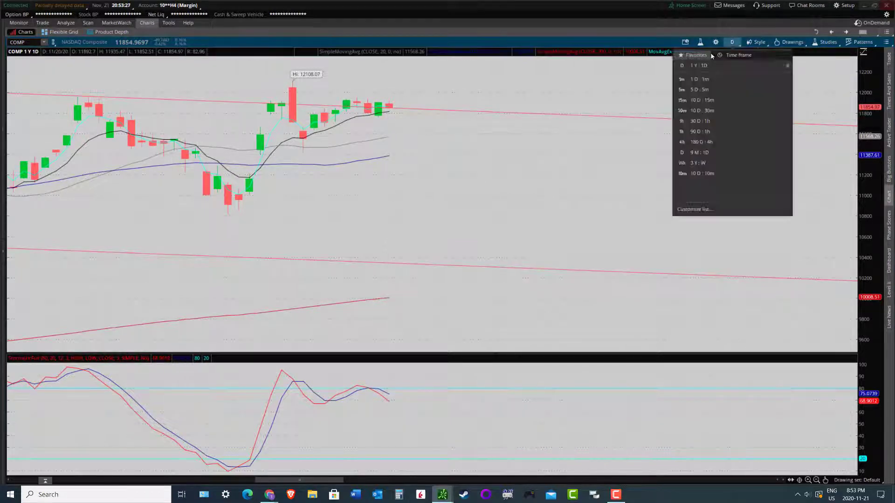
left_click(702, 163)
left_click(789, 42)
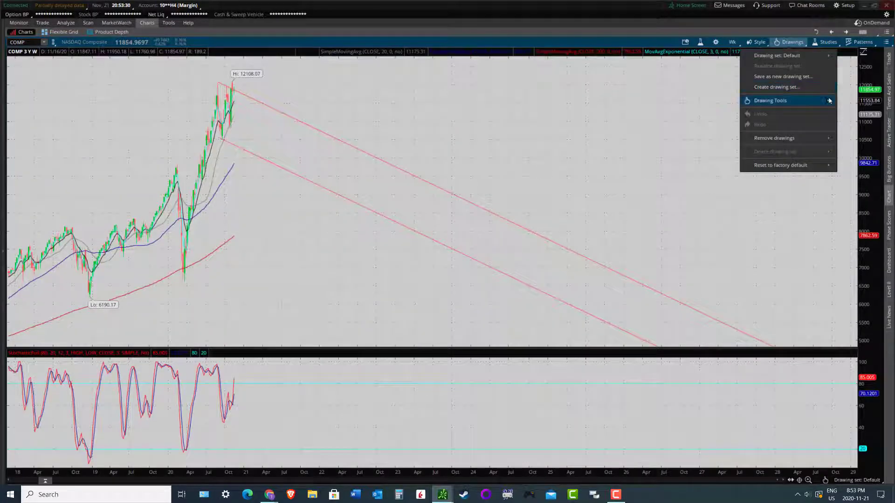
mouse_move(793, 101)
left_click(858, 101)
scroll(154, 146, "up", 3)
mouse_move(181, 134)
left_mouse_down()
mouse_move(623, 190)
mouse_move(634, 183)
left_mouse_up()
left_click(789, 42)
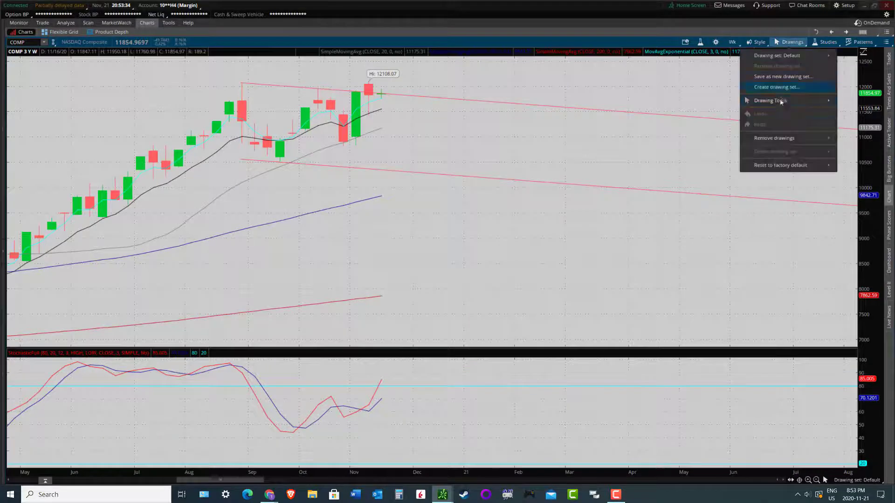
mouse_move(788, 100)
left_click(844, 102)
mouse_move(703, 175)
left_mouse_down()
mouse_move(635, 226)
mouse_move(397, 113)
left_mouse_up()
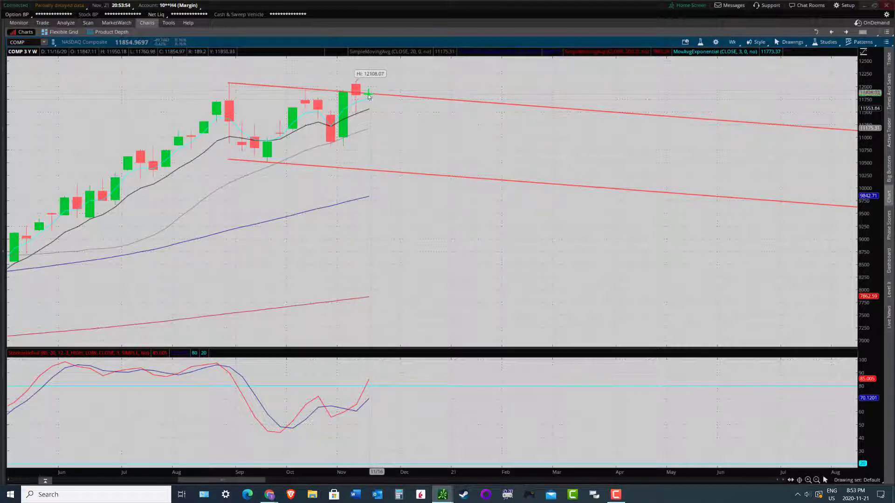
mouse_move(369, 96)
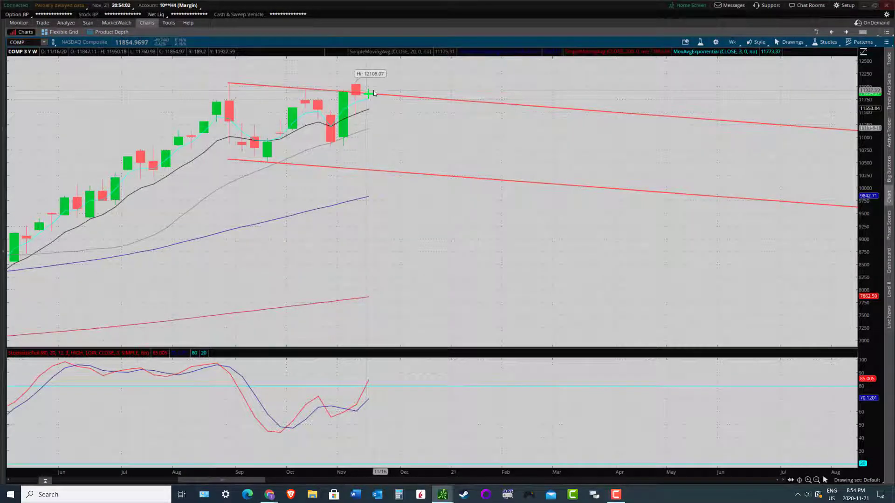
left_click(732, 42)
left_click(695, 164)
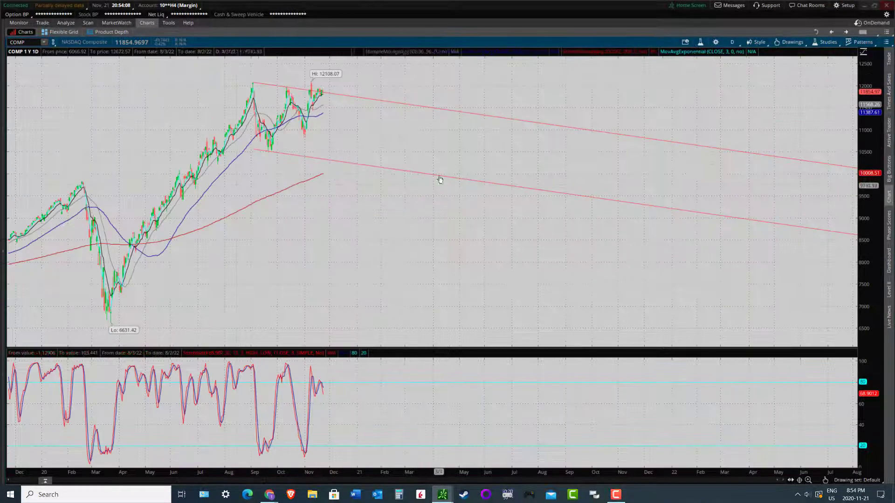
left_click(788, 42)
mouse_move(829, 104)
left_click(857, 104)
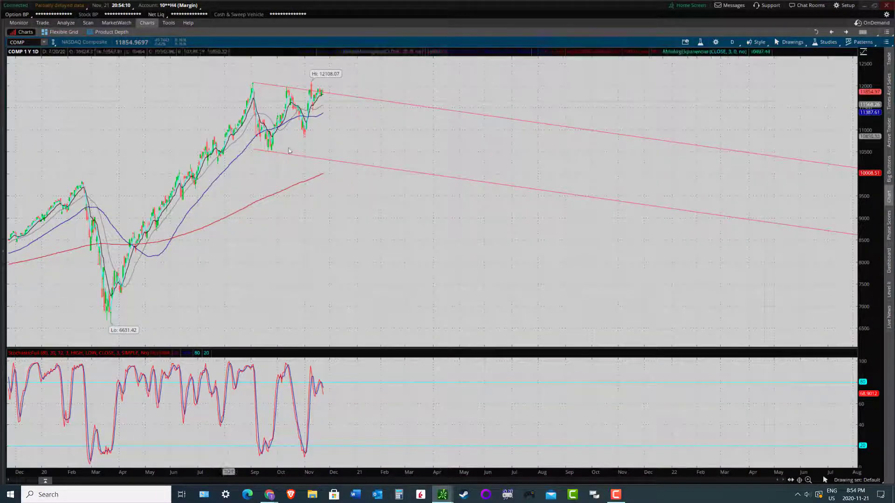
left_click_drag(222, 209, 422, 215)
left_click_drag(284, 210, 583, 225)
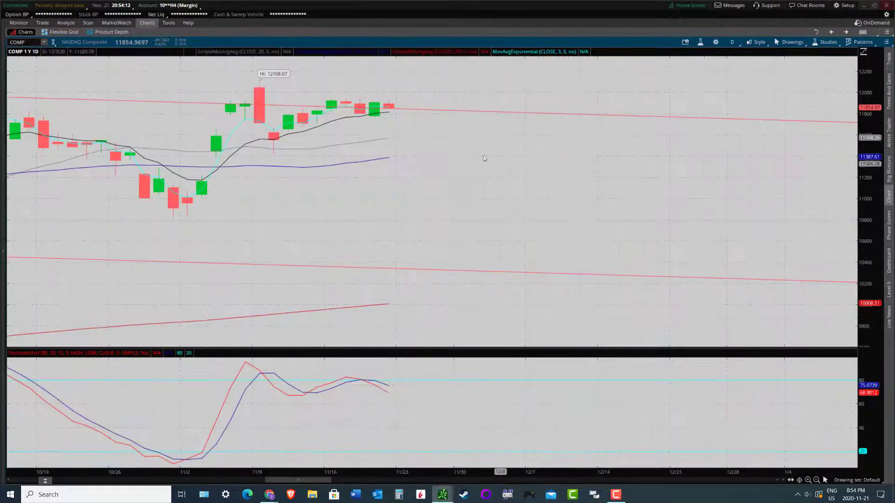
left_click(789, 44)
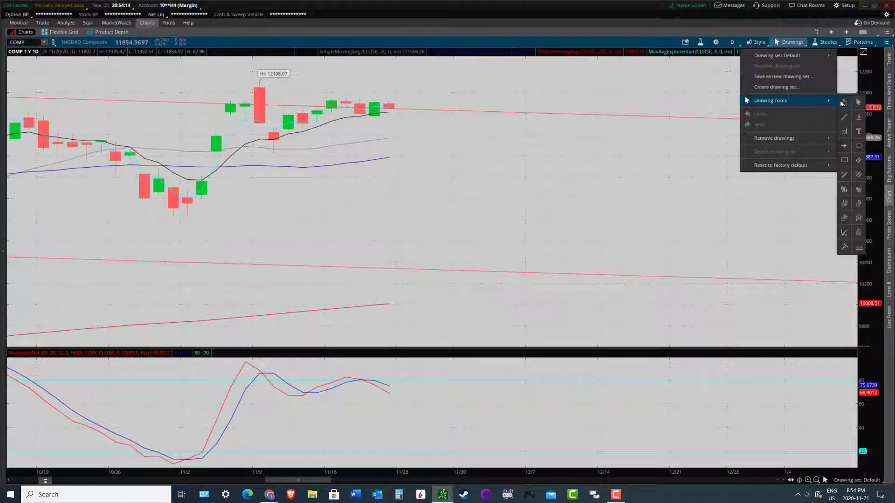
left_click(857, 104)
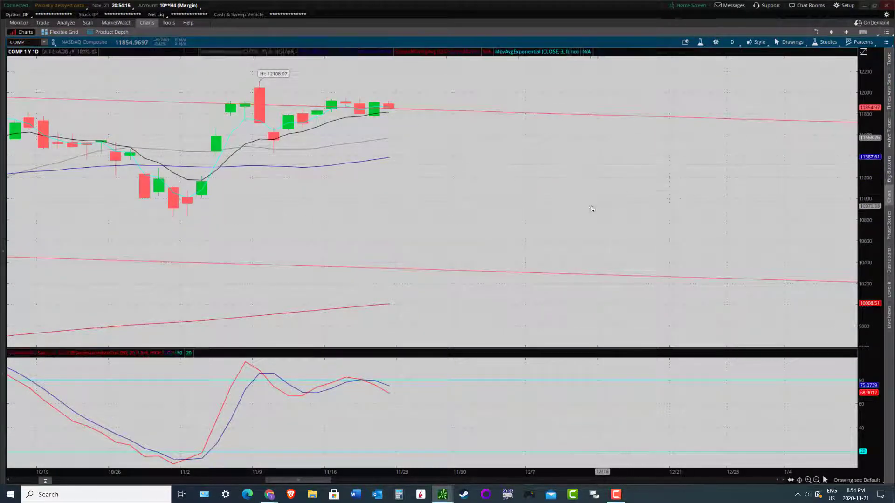
left_click(789, 42)
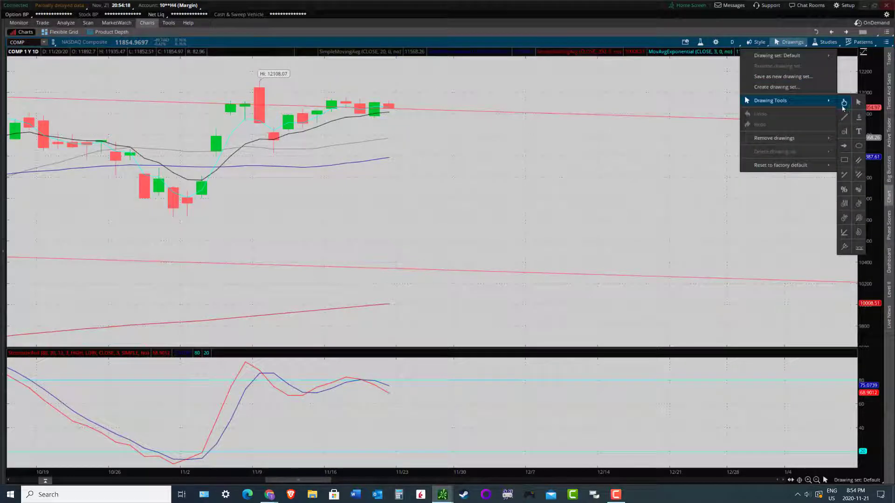
left_click(846, 110)
left_click_drag(422, 163, 407, 162)
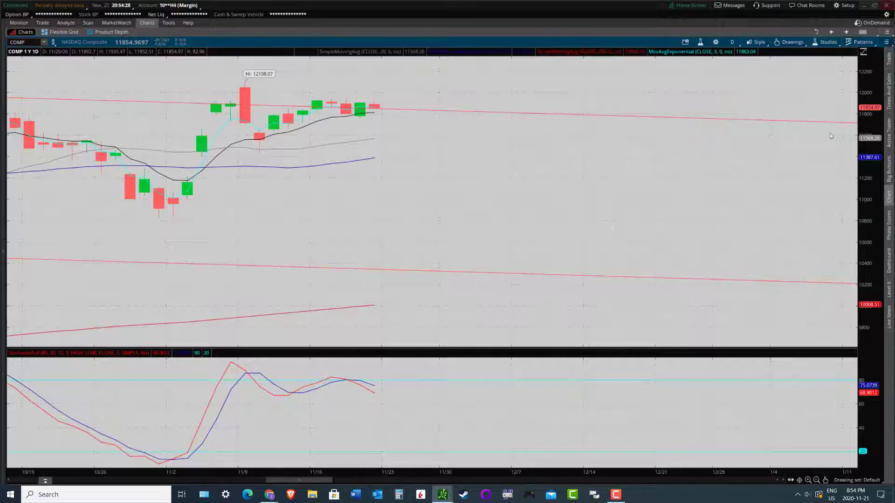
Step: Restore the grid, maximize the VIX one-year daily chart cell, then restore the grid again
left_click(886, 32)
left_click(821, 159)
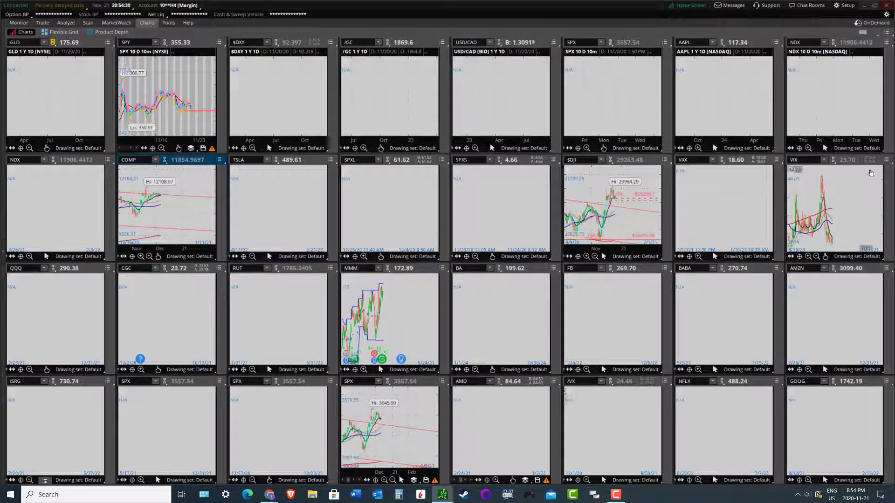
left_click(886, 159)
left_click(855, 280)
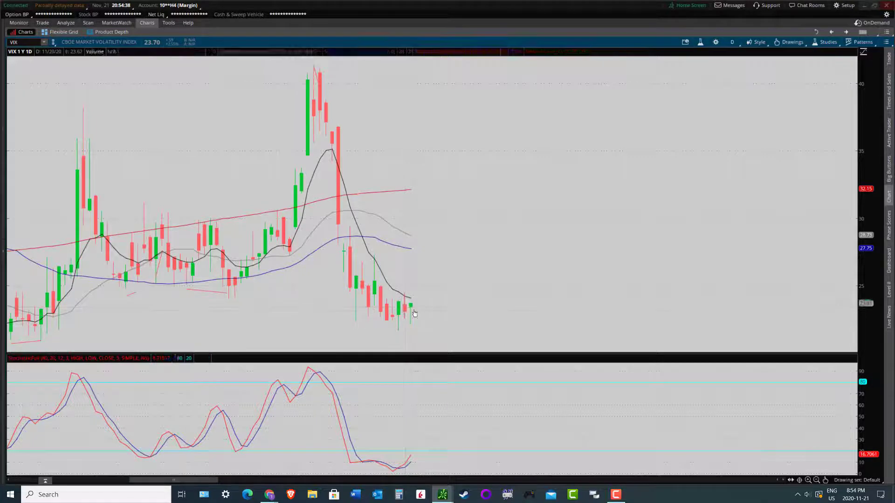
left_click(886, 42)
left_click(811, 163)
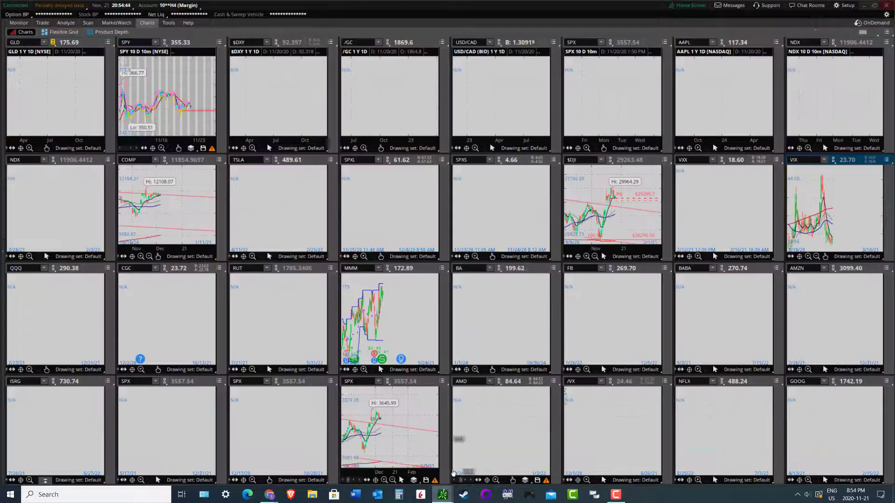
Step: In the VIX, VVIX, SPX flexible grid, move the SPX and VVIX yellow markers, then minimize it
left_click(442, 494)
left_click(400, 393)
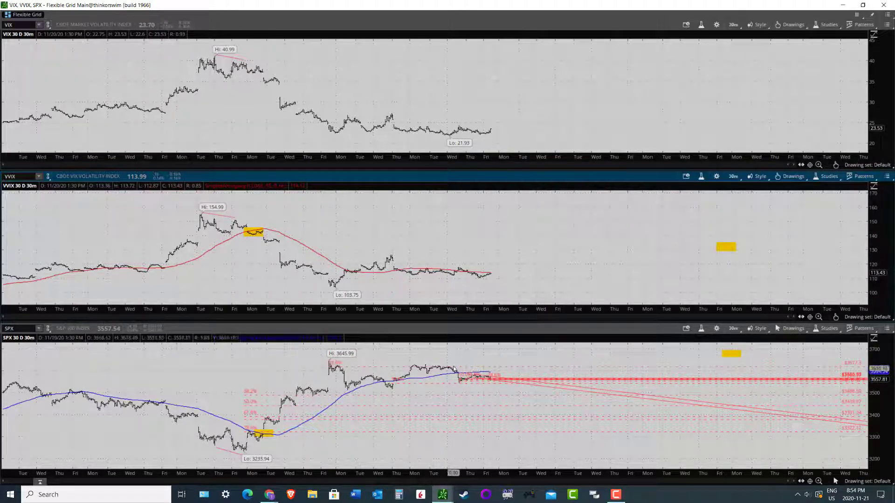
left_click(738, 356)
mouse_move(738, 356)
left_mouse_down()
mouse_move(453, 373)
mouse_move(739, 358)
left_mouse_up()
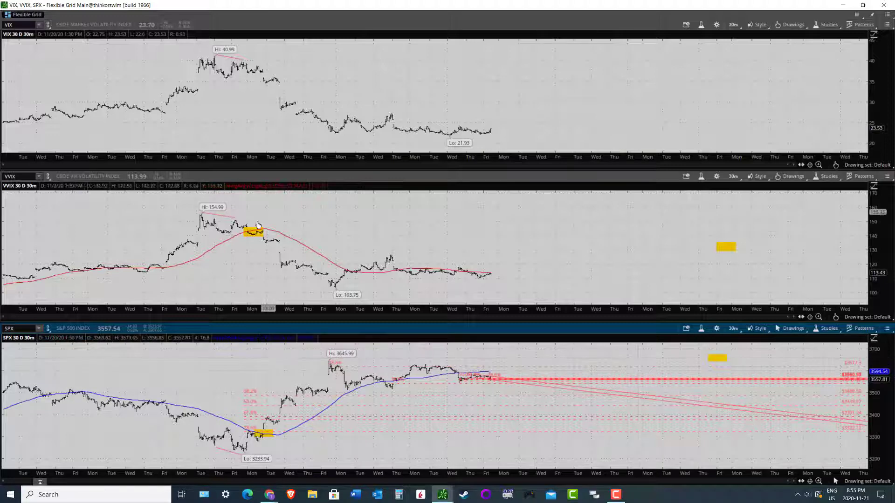
left_click_drag(255, 231, 492, 273)
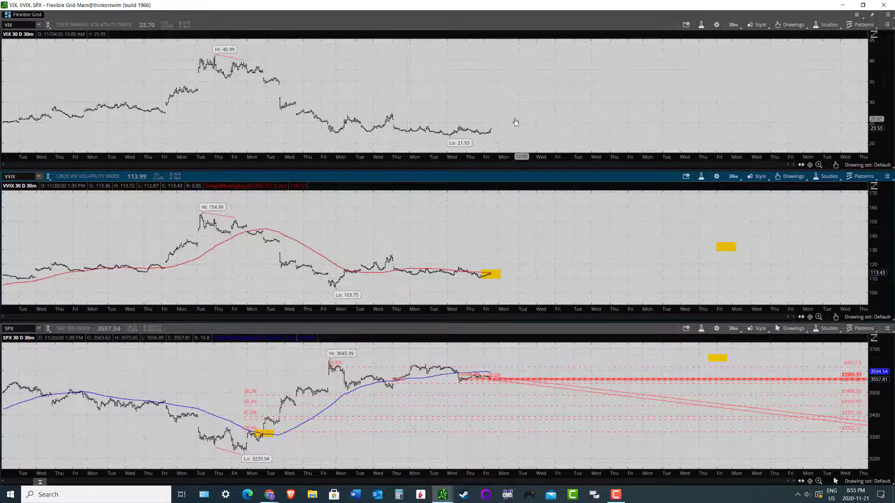
left_click(847, 5)
Step: Maximize the SPX cell to show its one-year daily candlestick chart full size
left_click(442, 381)
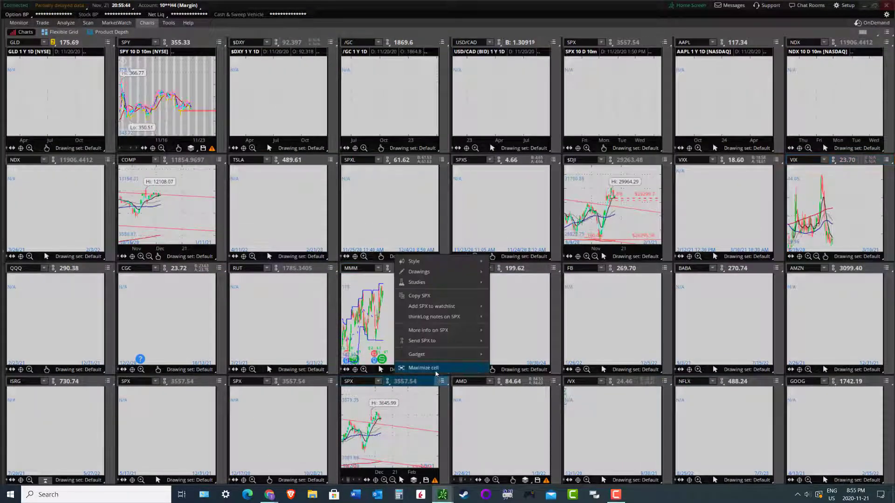
left_click(436, 368)
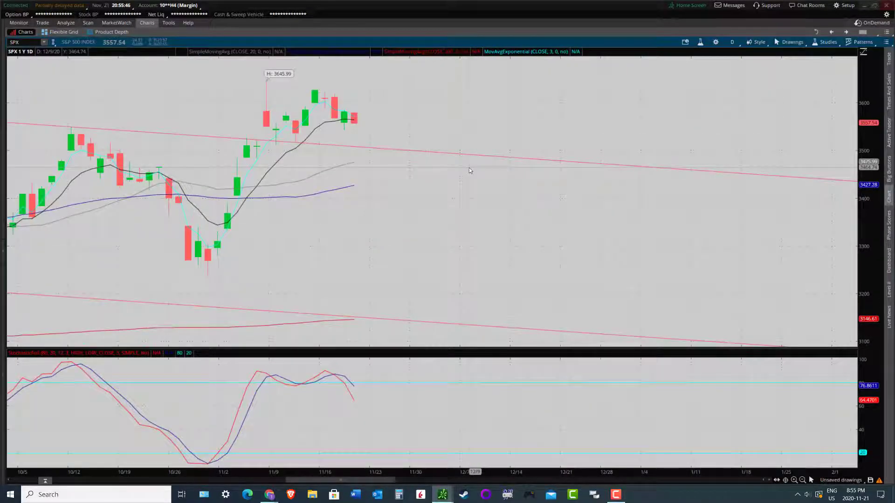